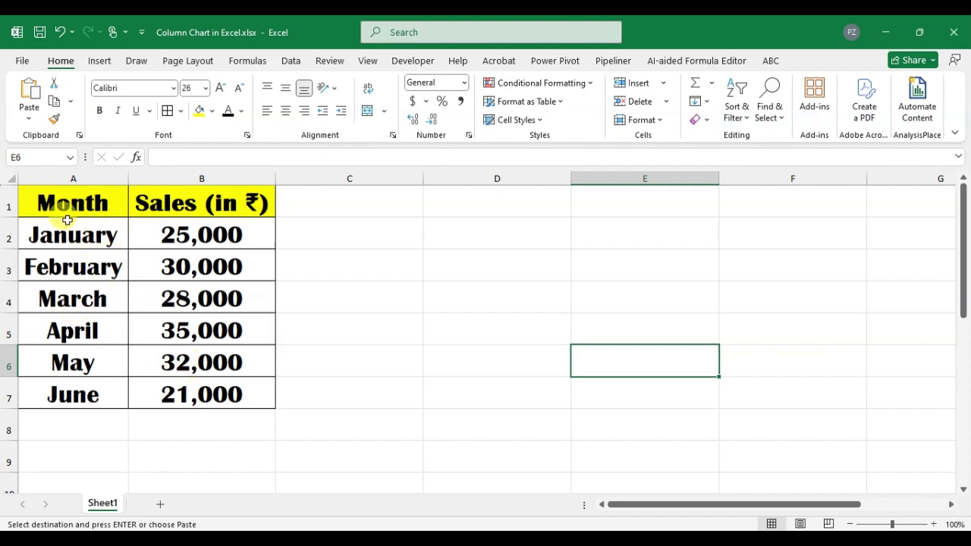
# - Insert a 2-D clustered column chart from the month and sales data in A1:B7
pyautogui.moveTo(69, 219); pyautogui.dragTo(263, 387)
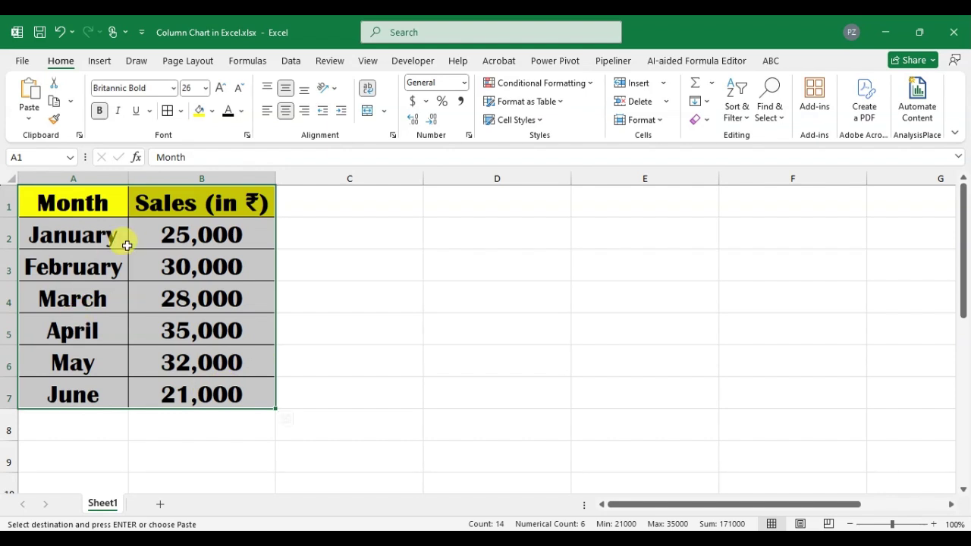
pyautogui.click(99, 61)
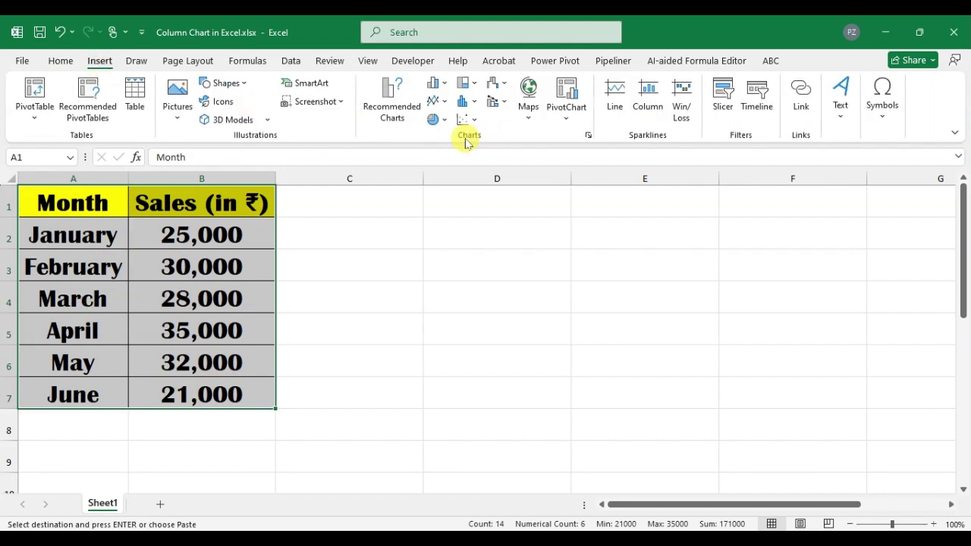
pyautogui.click(436, 83)
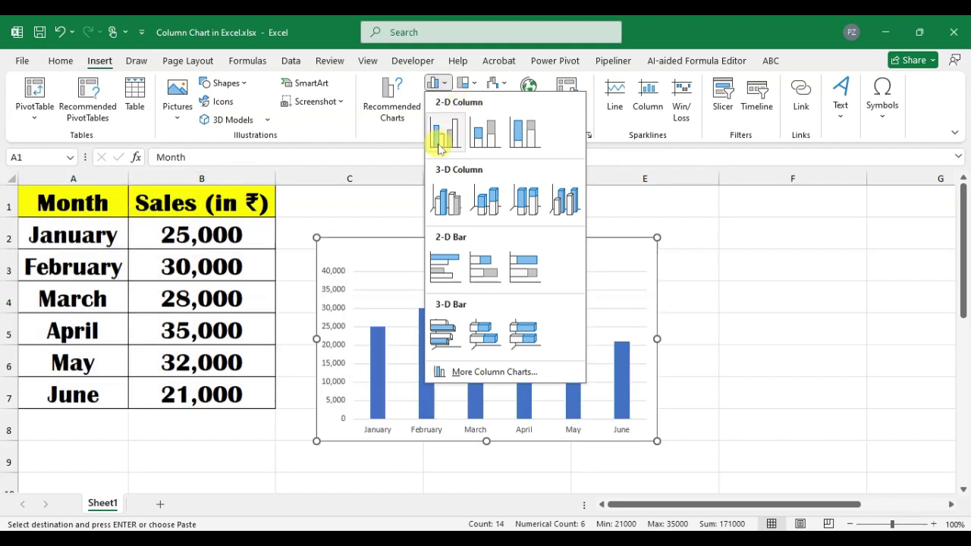
pyautogui.click(444, 137)
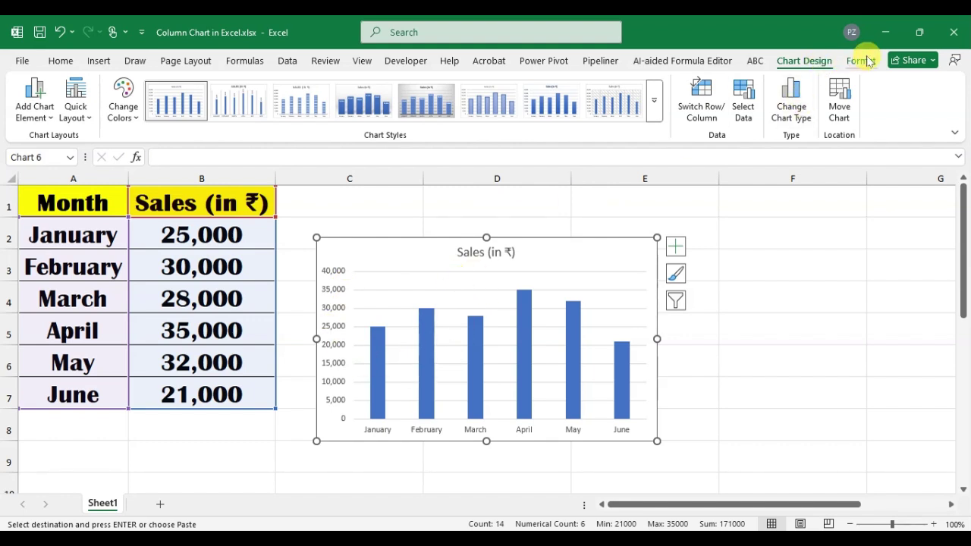
# - Enlarge the column chart to span columns C to E and position it just beside the data table
pyautogui.moveTo(657, 237); pyautogui.dragTo(773, 185)
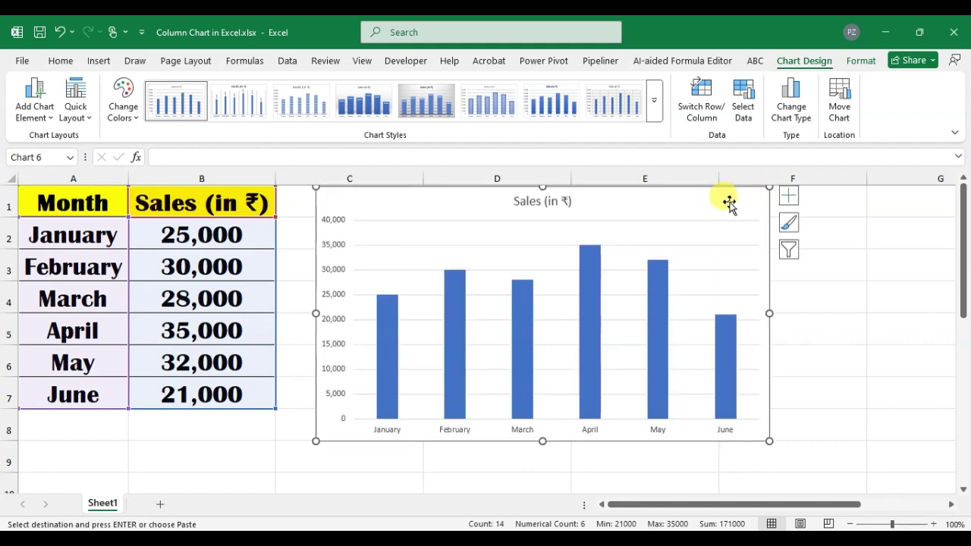
pyautogui.moveTo(678, 200); pyautogui.dragTo(660, 215)
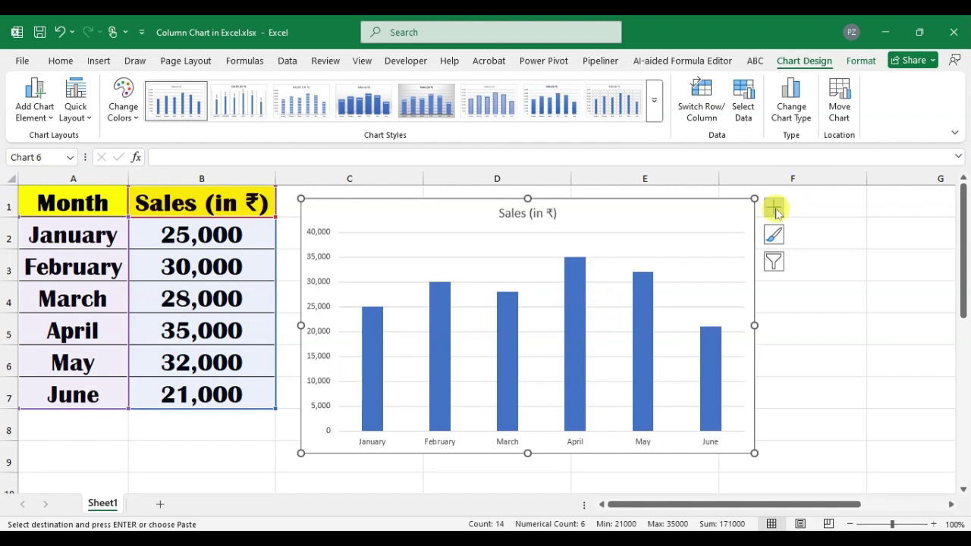
# - Add data labels to the columns and include the category name along with the value
pyautogui.click(774, 208)
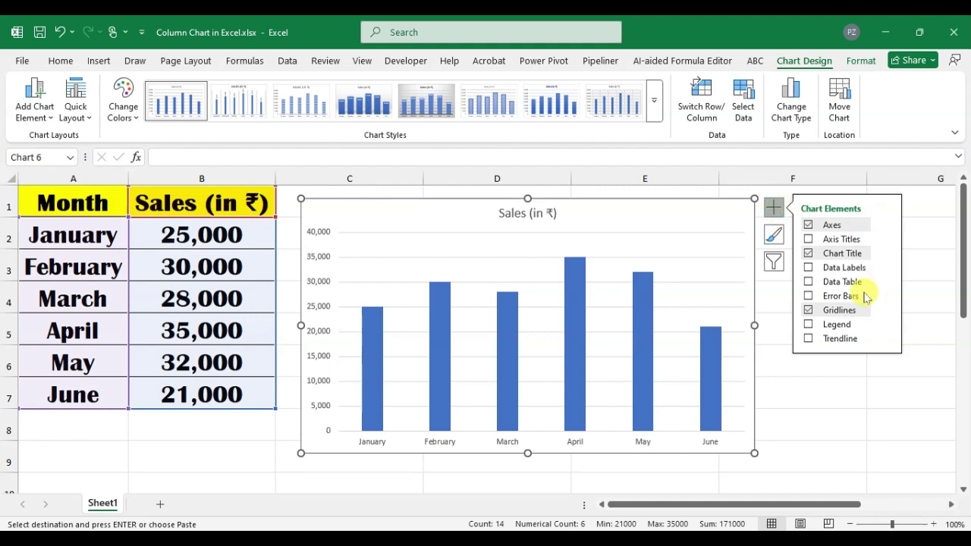
pyautogui.click(809, 269)
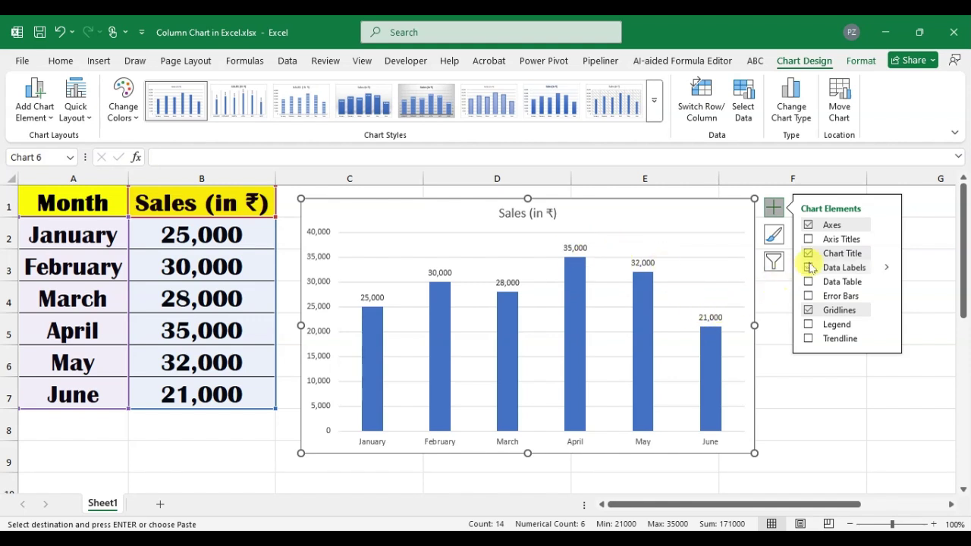
pyautogui.click(888, 269)
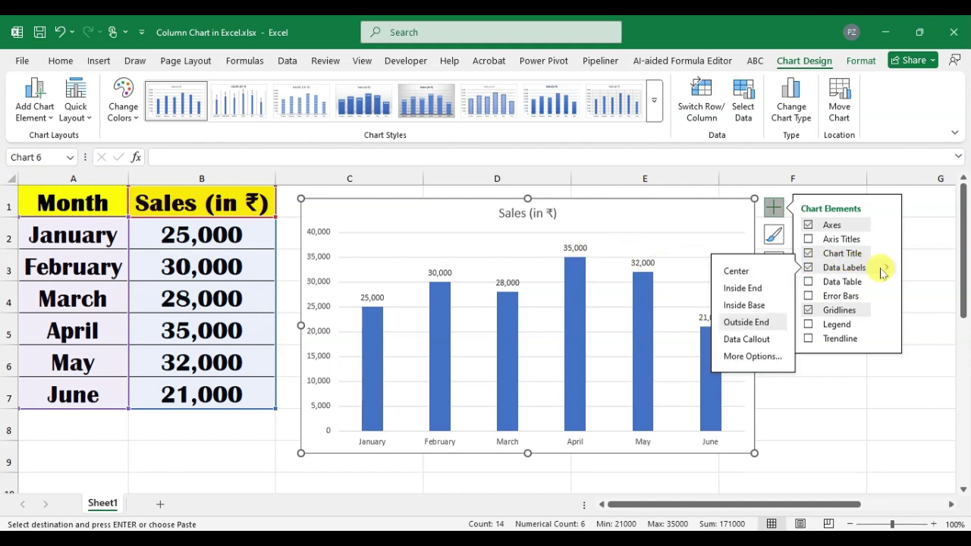
pyautogui.click(755, 357)
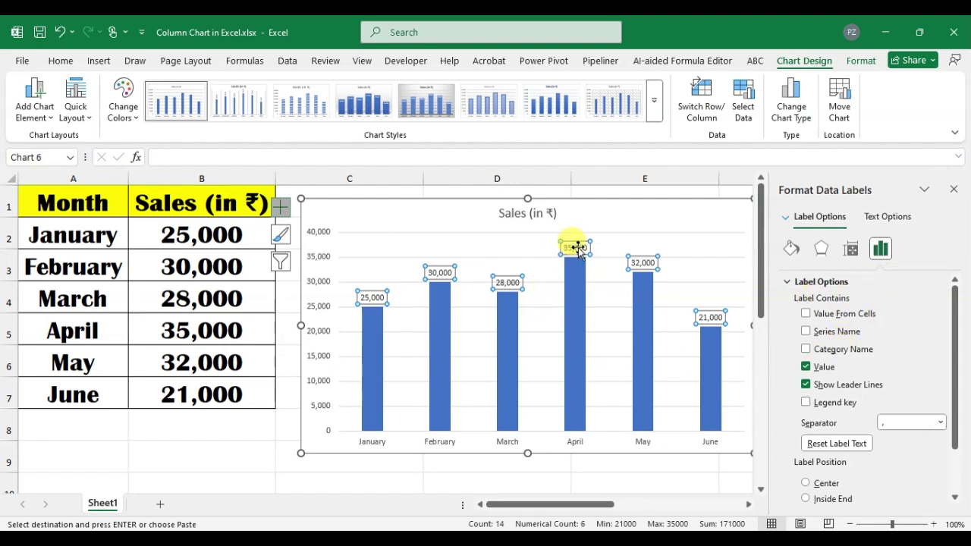
pyautogui.click(806, 350)
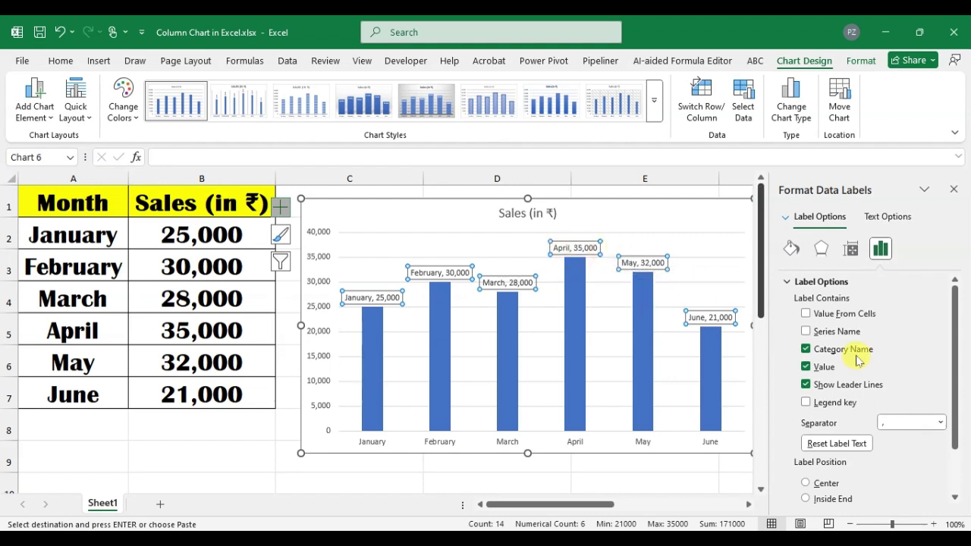
# - Set the data label separator to semicolon
pyautogui.scroll(-1, 848, 389)
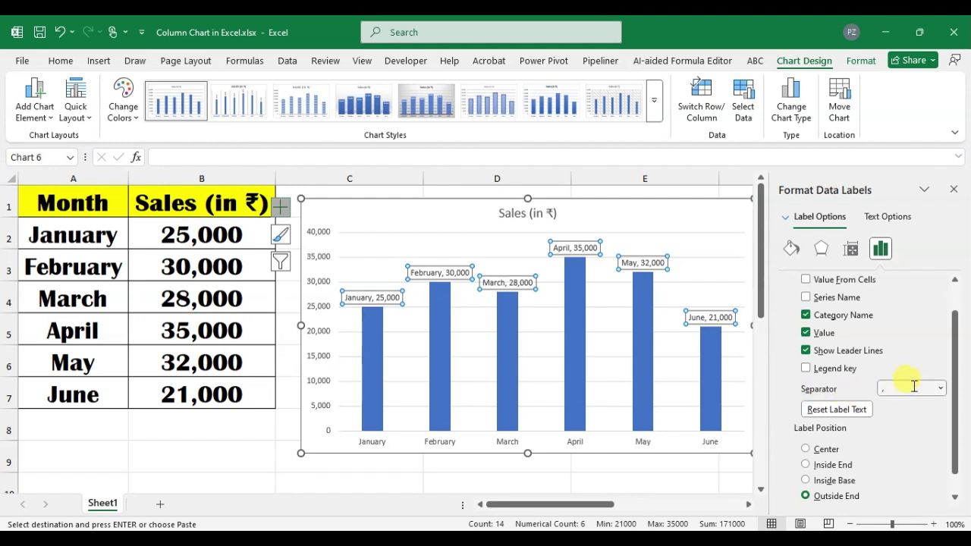
pyautogui.click(941, 390)
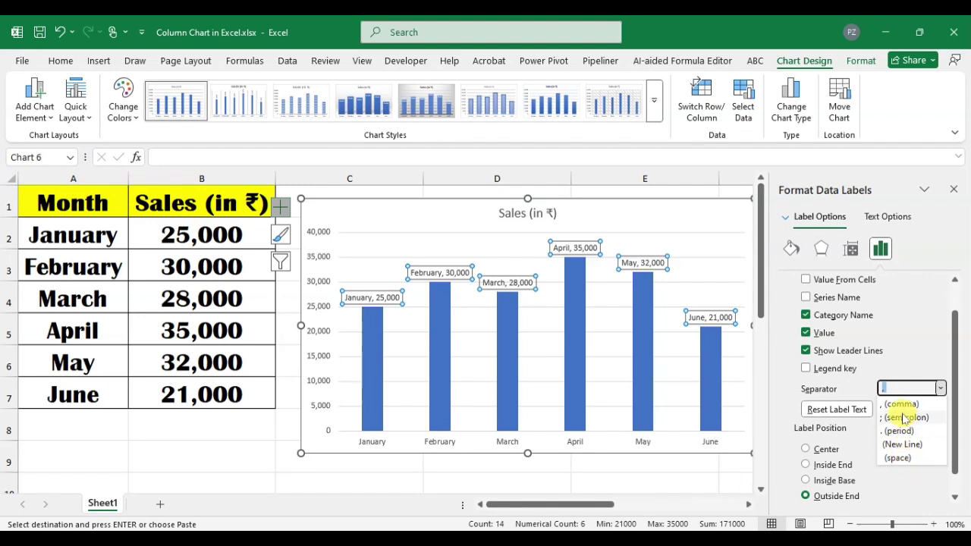
pyautogui.click(904, 418)
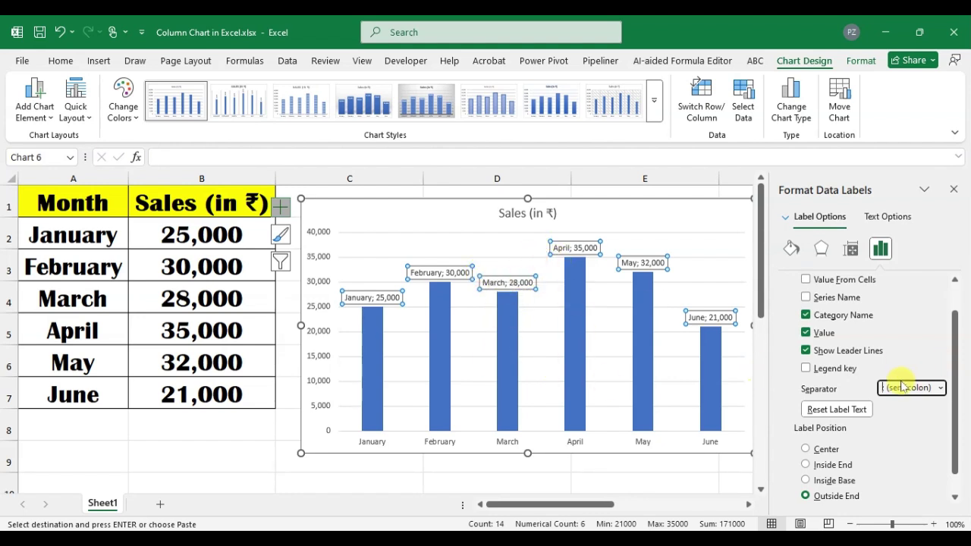
# - Try the Center, Inside End and Inside Base positions for the data labels, and return them to Outside End
pyautogui.scroll(-1, 873, 425)
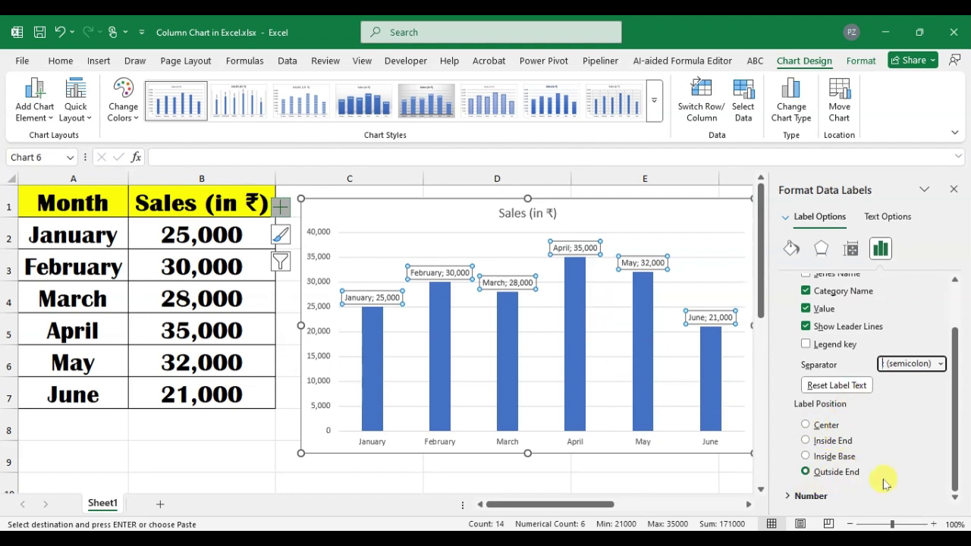
pyautogui.click(806, 425)
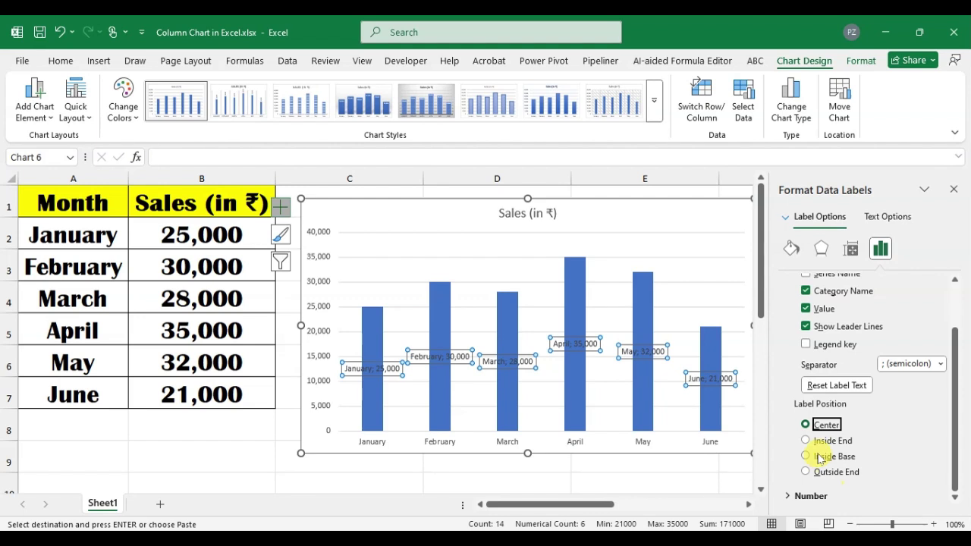
pyautogui.click(818, 440)
pyautogui.click(819, 457)
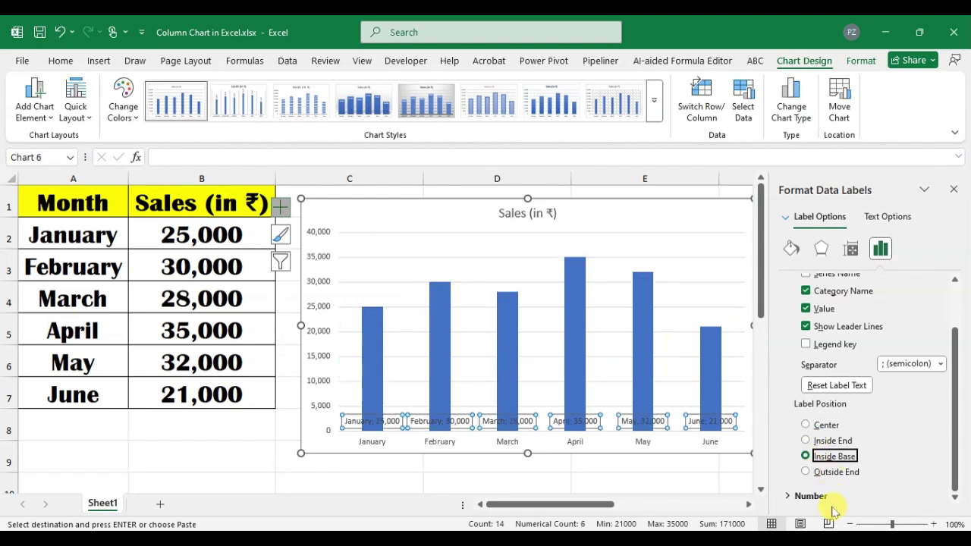
pyautogui.click(806, 472)
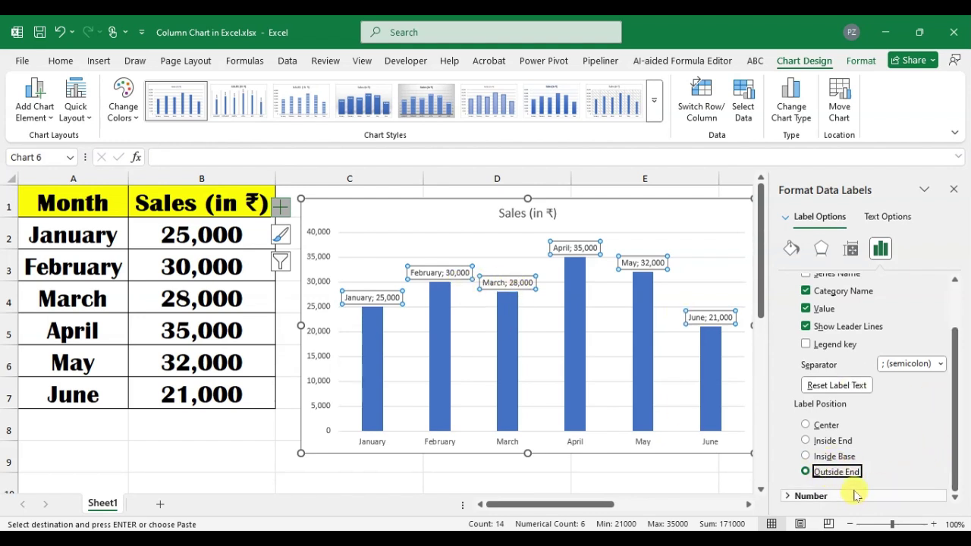
# - Format the data label values with the Number category and 0 decimal places
pyautogui.click(789, 498)
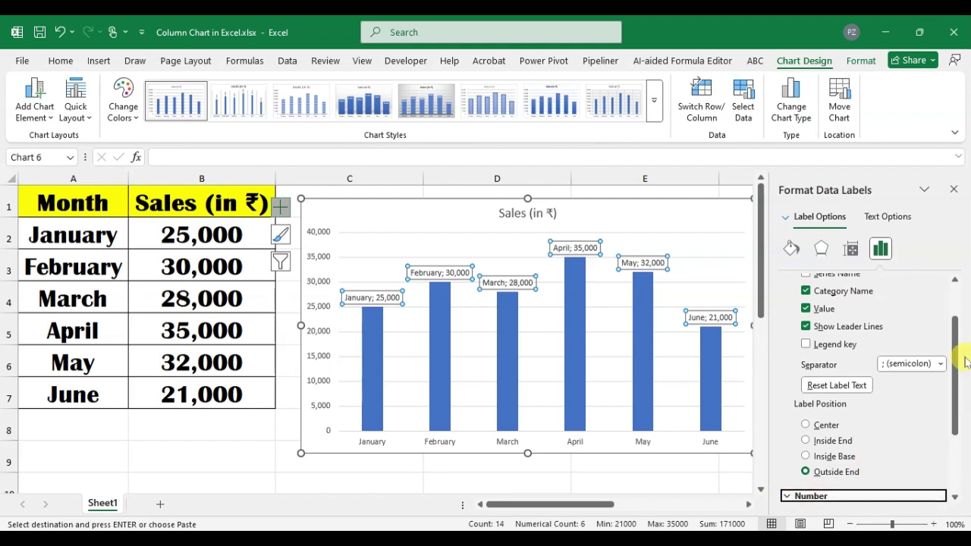
pyautogui.moveTo(954, 345); pyautogui.dragTo(954, 400)
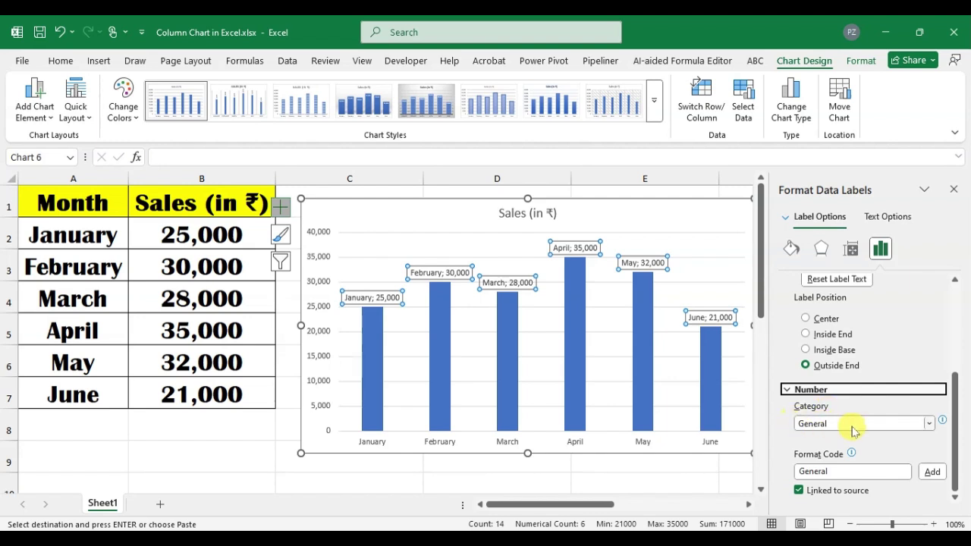
pyautogui.click(929, 424)
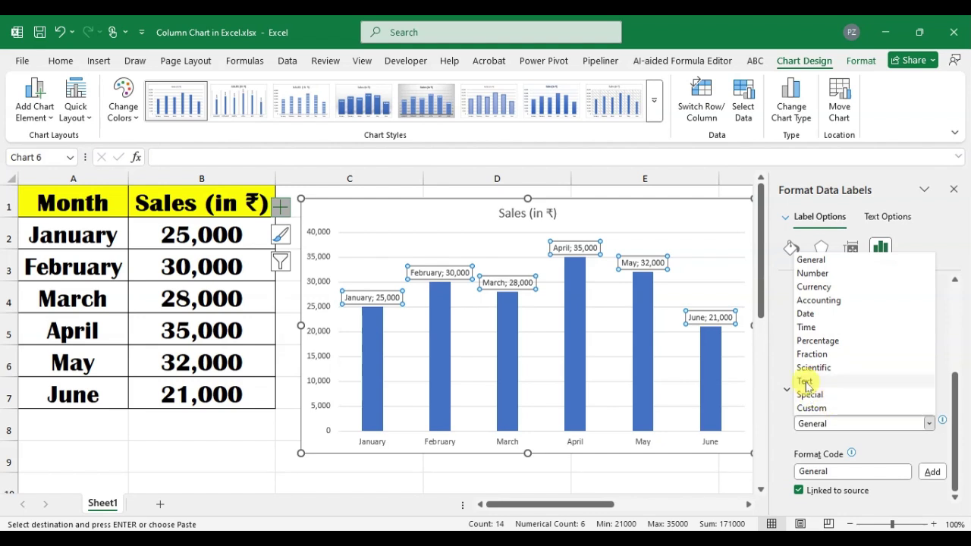
pyautogui.click(812, 273)
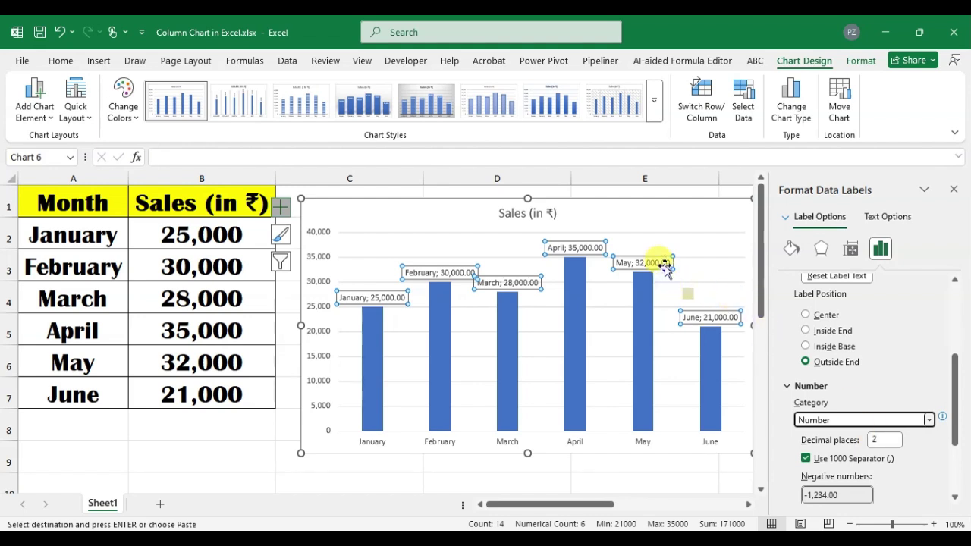
pyautogui.doubleClick(877, 440)
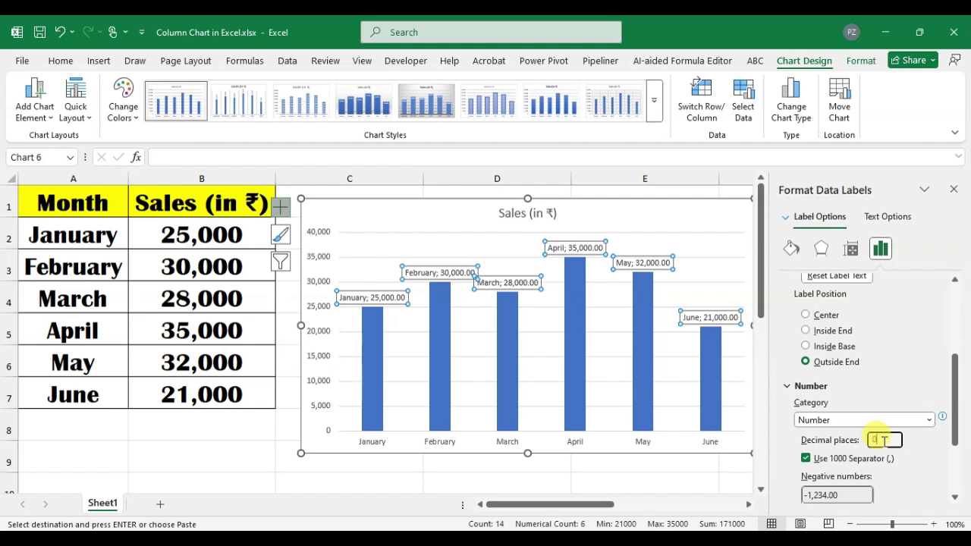
pyautogui.press('Tab')
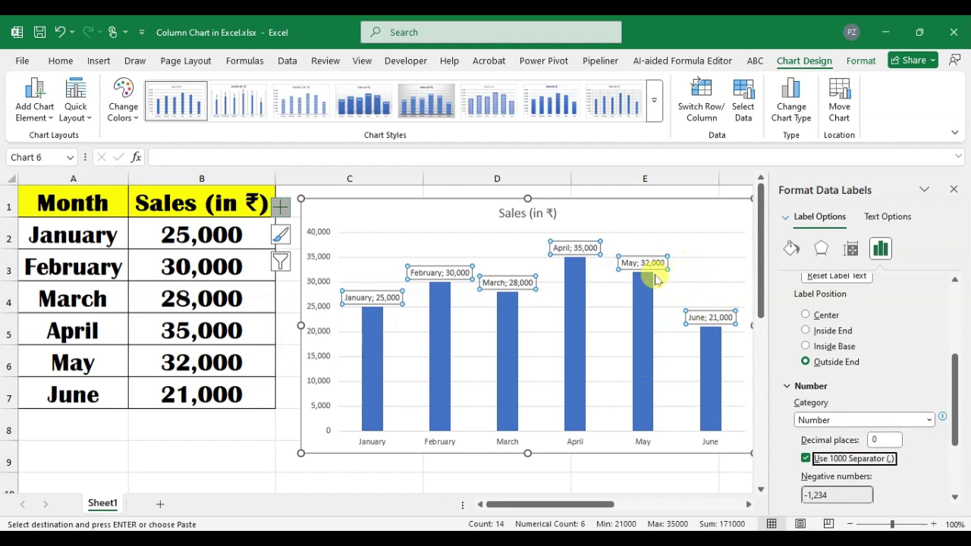
# - Apply a solid yellow fill to the data labels
pyautogui.scroll(-3, 895, 460)
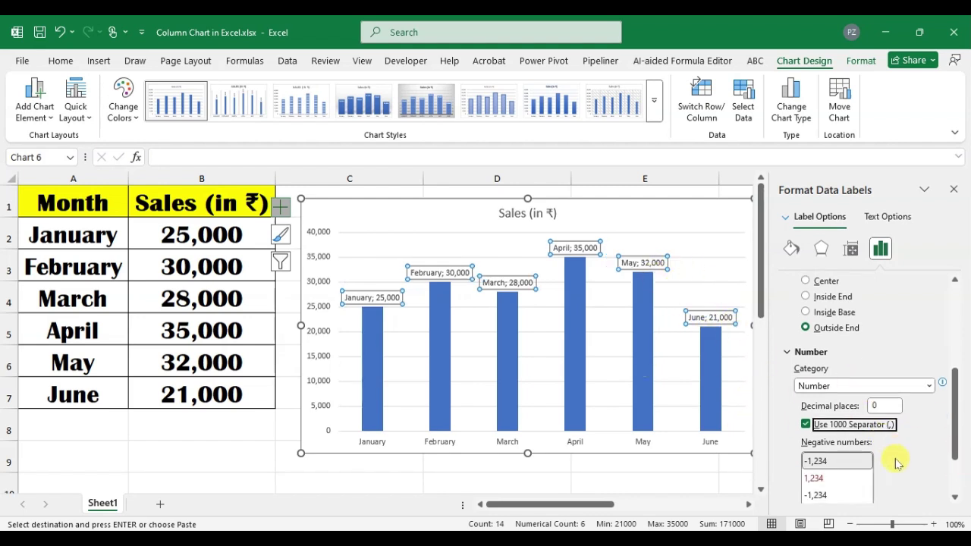
pyautogui.scroll(4, 904, 459)
pyautogui.scroll(4, 904, 458)
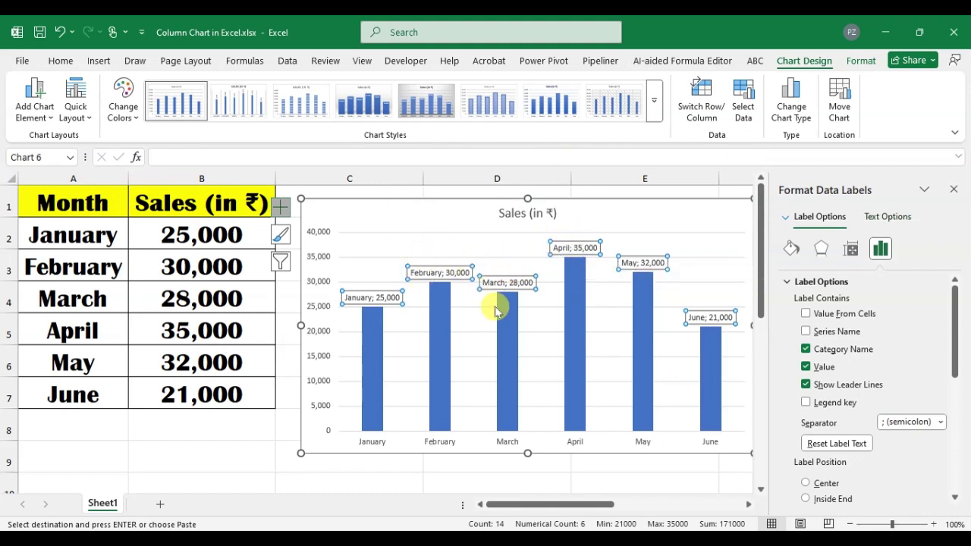
pyautogui.click(791, 250)
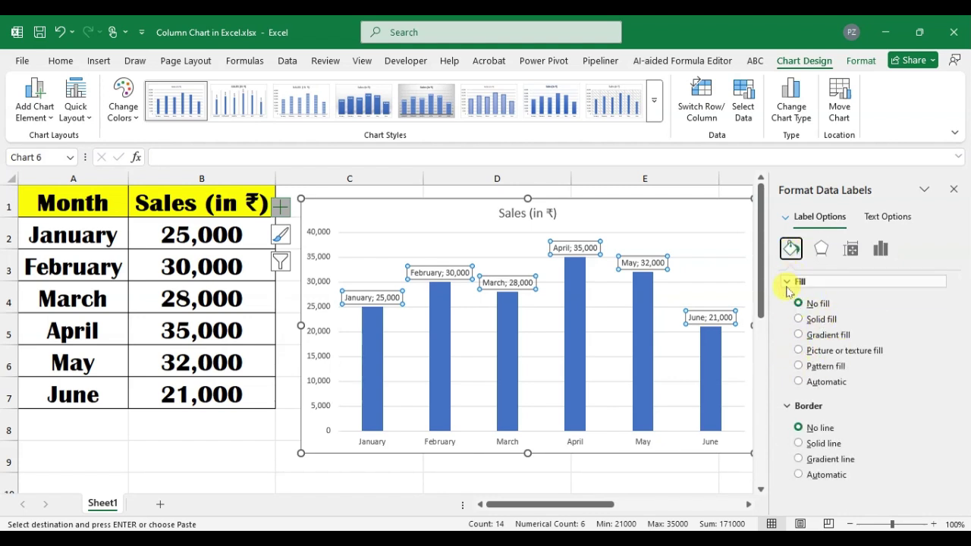
pyautogui.click(820, 322)
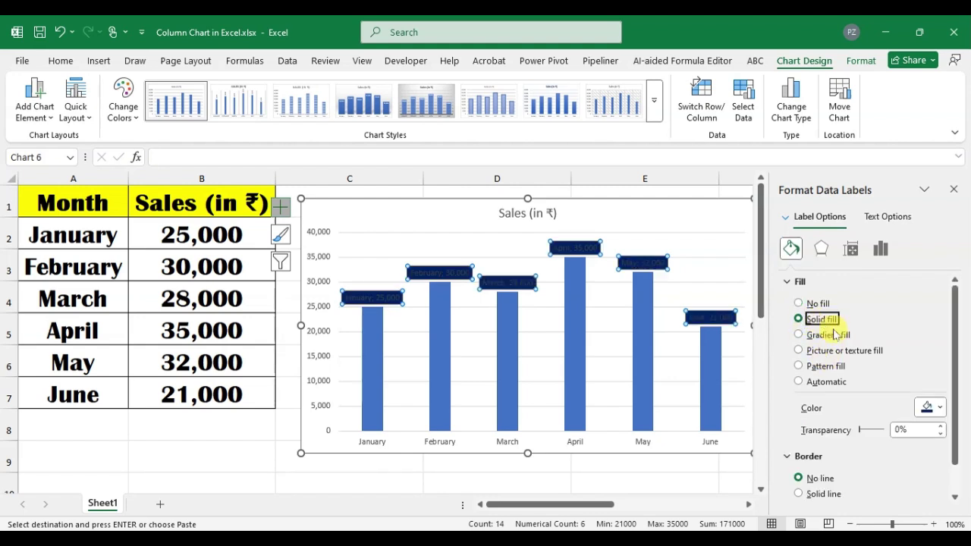
pyautogui.click(928, 409)
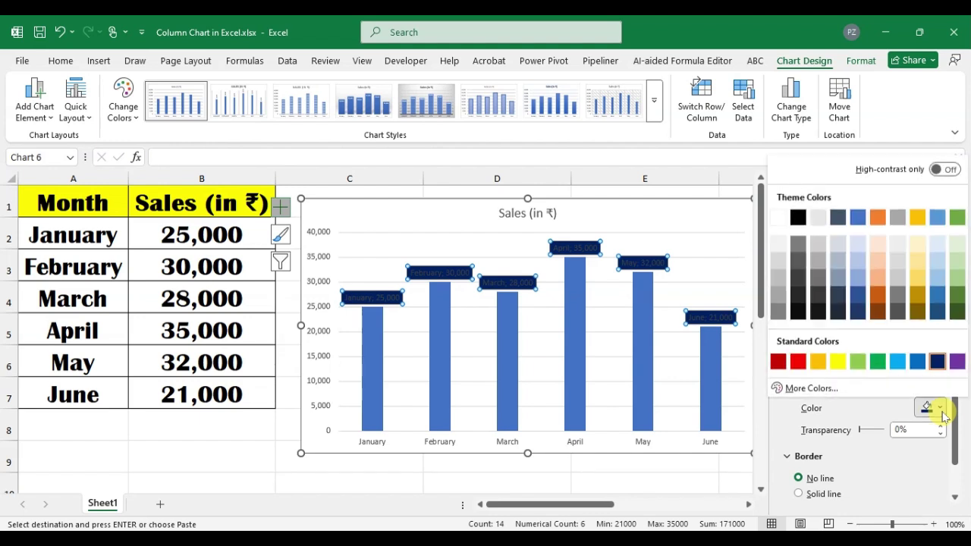
pyautogui.click(837, 362)
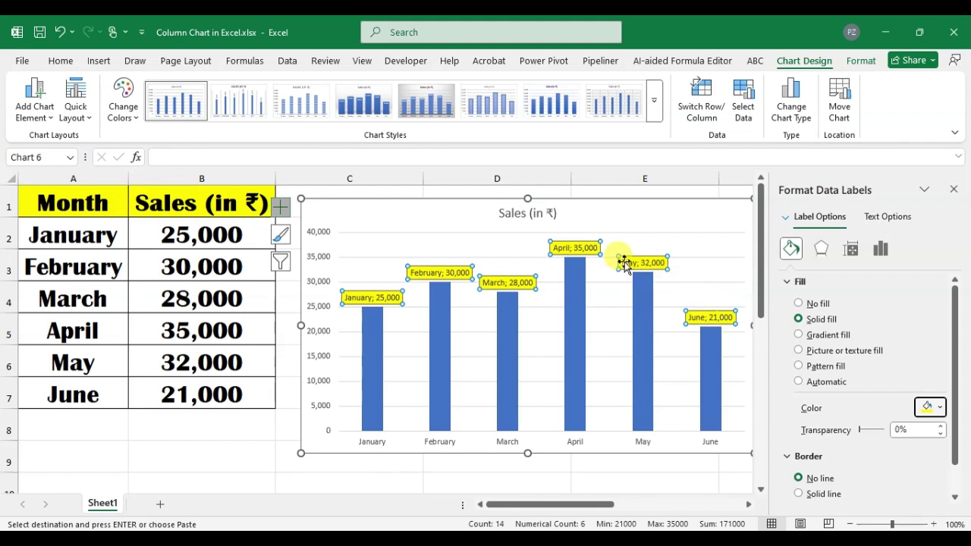
# - Give the data labels a gradient fill, moving the orange gradient stop to 23% and recoloring it Light Blue
pyautogui.click(801, 338)
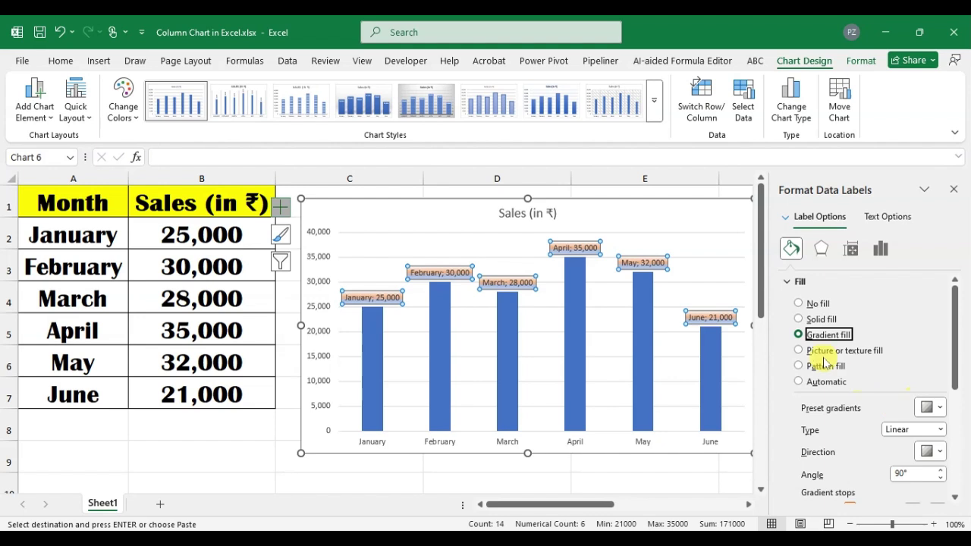
pyautogui.scroll(-1, 874, 407)
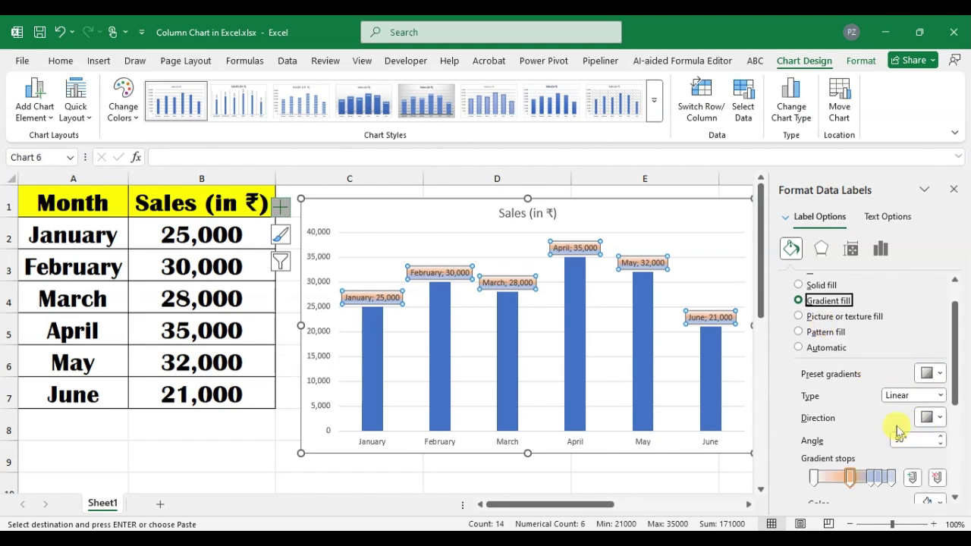
pyautogui.scroll(-1, 914, 438)
pyautogui.moveTo(850, 443)
pyautogui.mouseDown()
pyautogui.moveTo(867, 445)
pyautogui.moveTo(834, 448)
pyautogui.mouseUp()
pyautogui.click(928, 468)
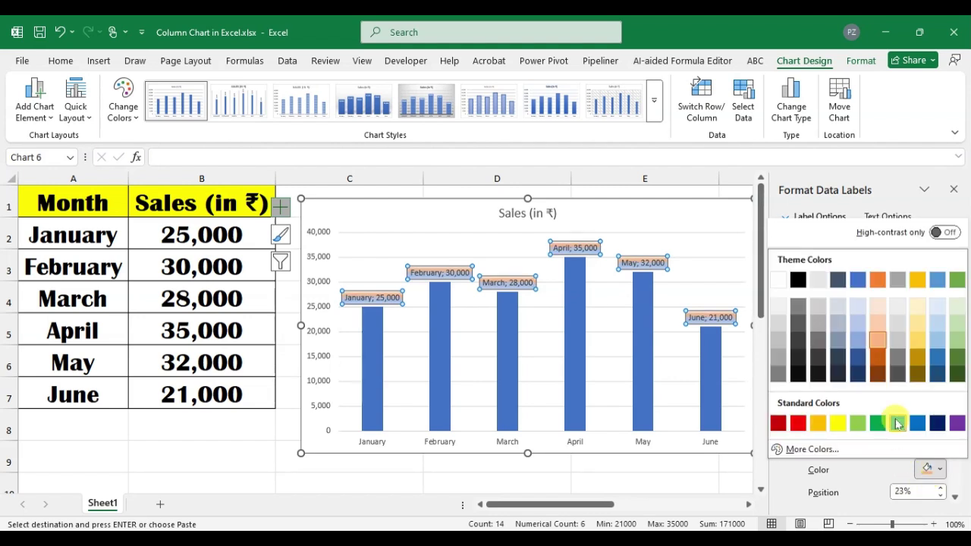
pyautogui.click(897, 424)
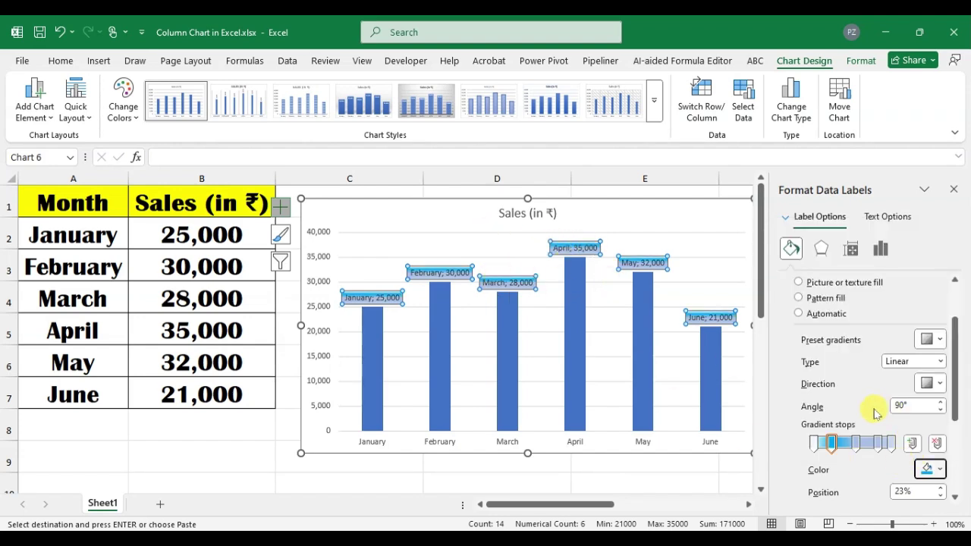
# - Recolor the data labels' gradient stop at 83% to the standard color Orange
pyautogui.click(877, 444)
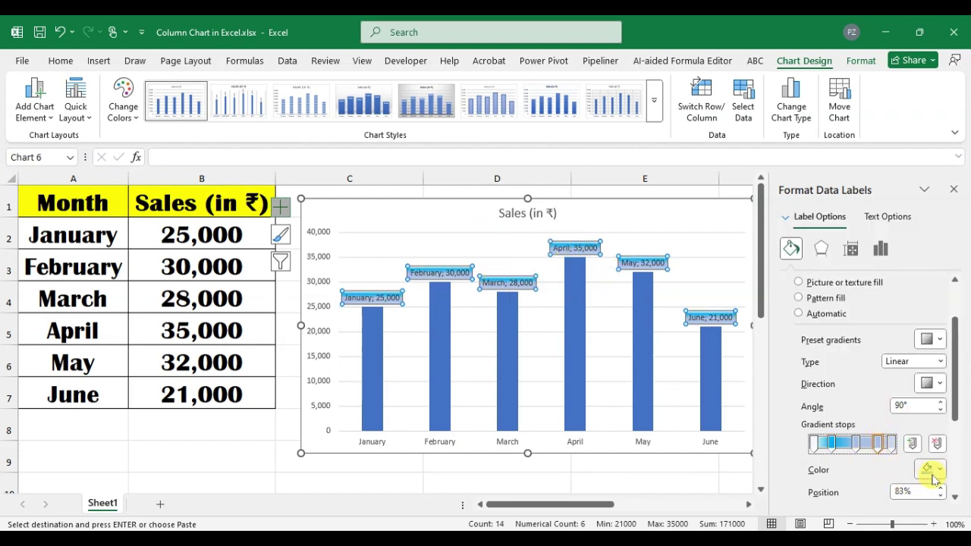
pyautogui.click(928, 470)
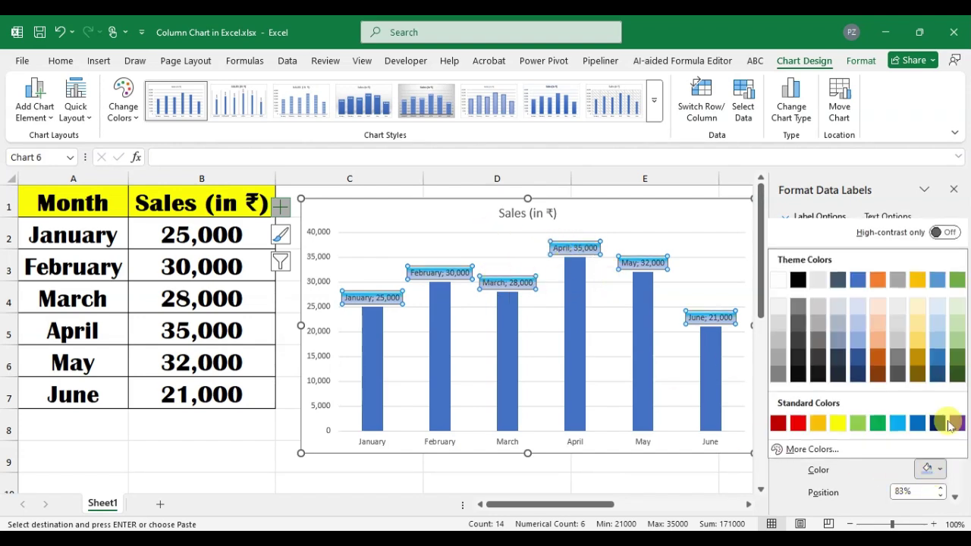
pyautogui.click(818, 424)
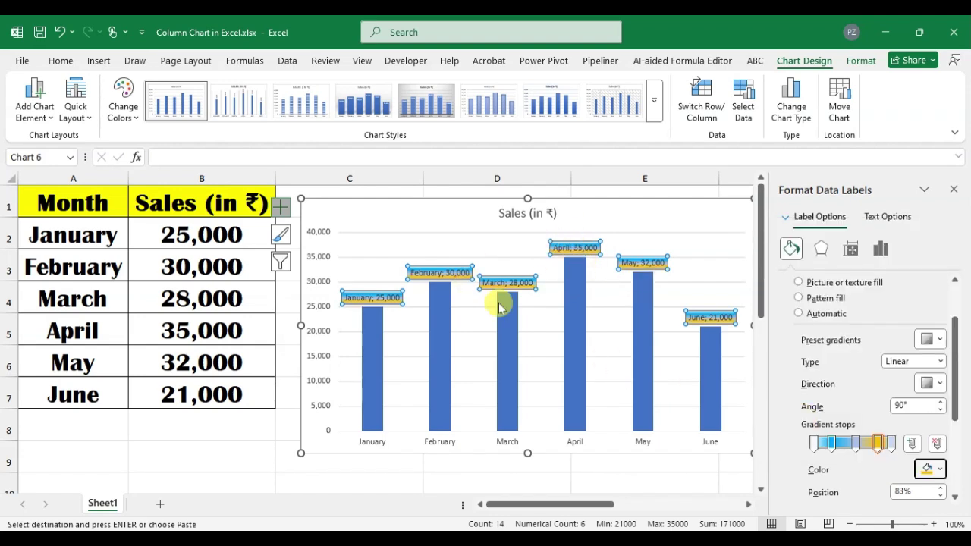
pyautogui.scroll(-2, 900, 455)
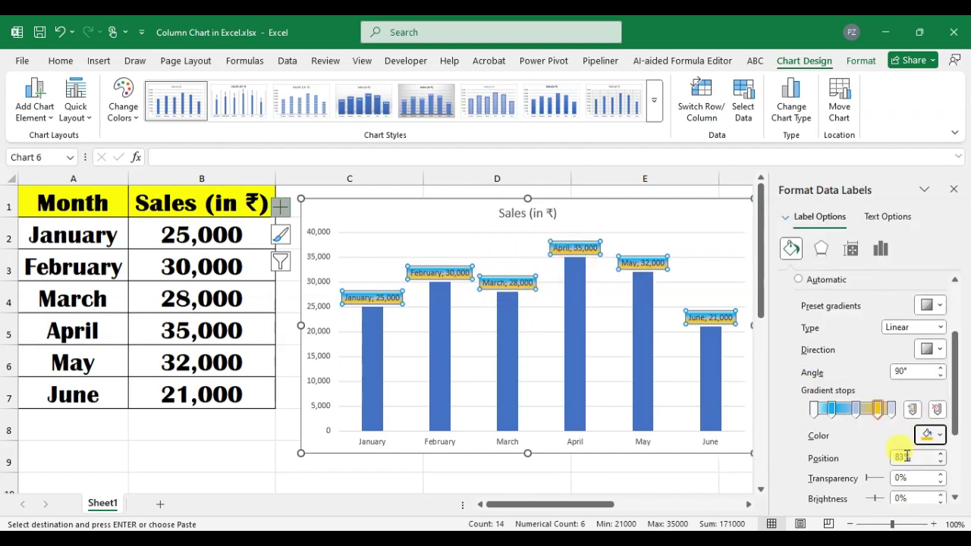
# - Switch the data labels to a yellow pattern fill and try the 80%, Wide Upward Diagonal and Wave patterns
pyautogui.scroll(4, 862, 415)
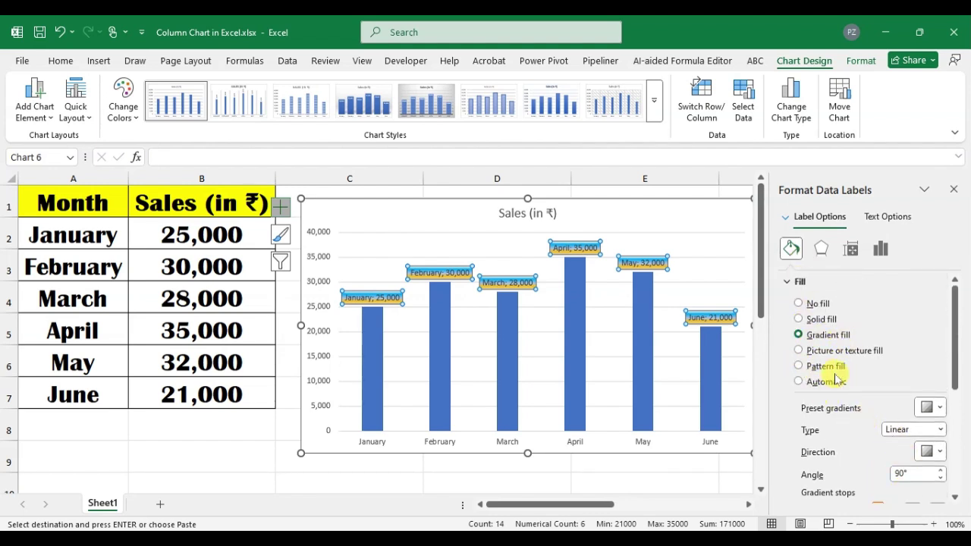
pyautogui.click(805, 368)
pyautogui.scroll(-2, 900, 390)
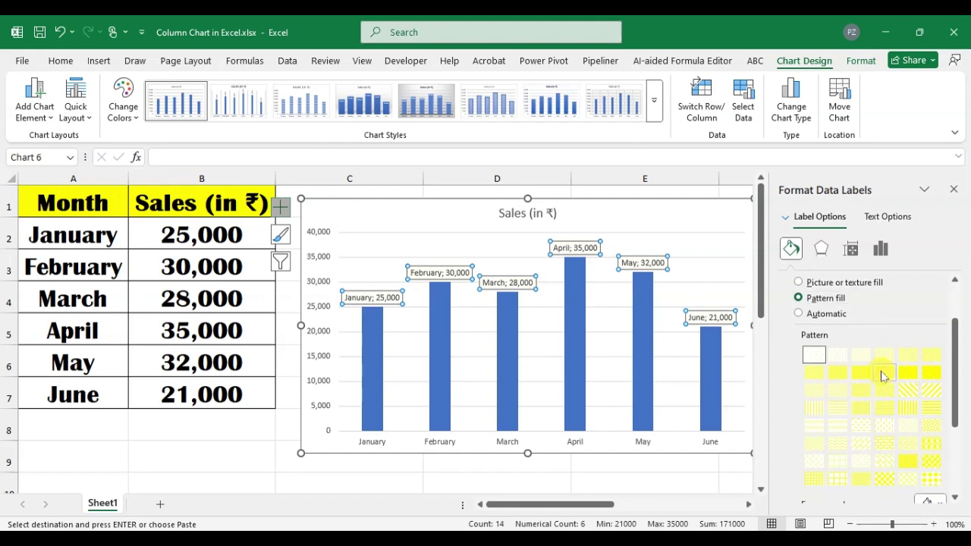
pyautogui.click(905, 377)
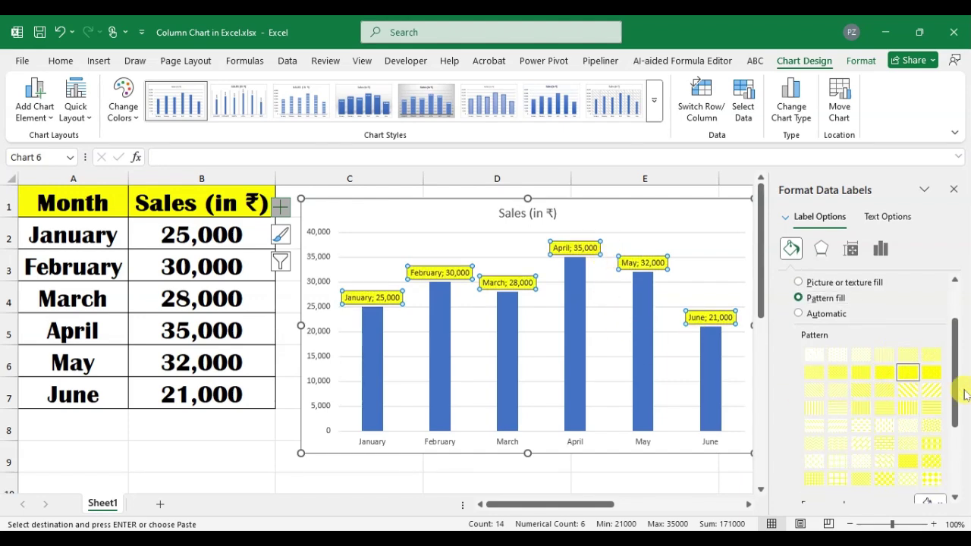
pyautogui.click(931, 390)
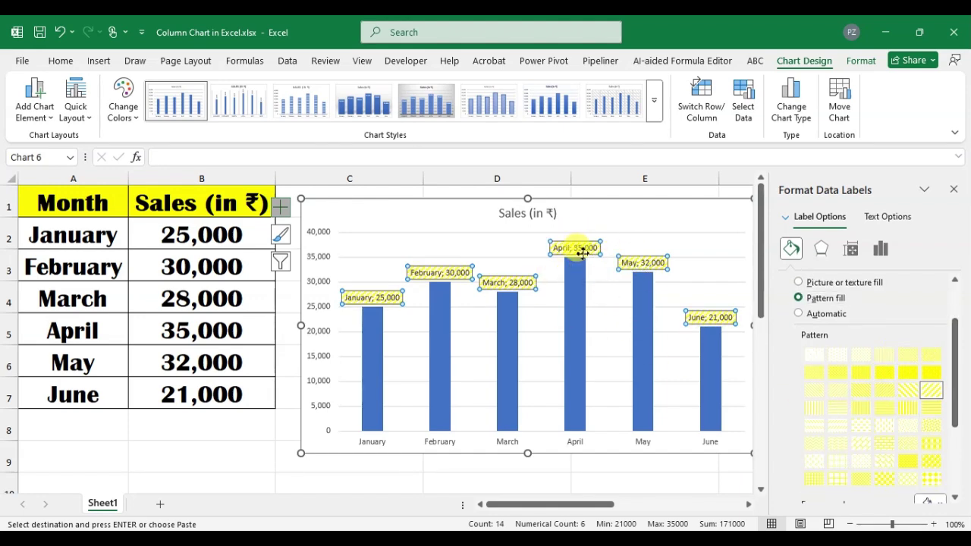
pyautogui.scroll(-1, 903, 427)
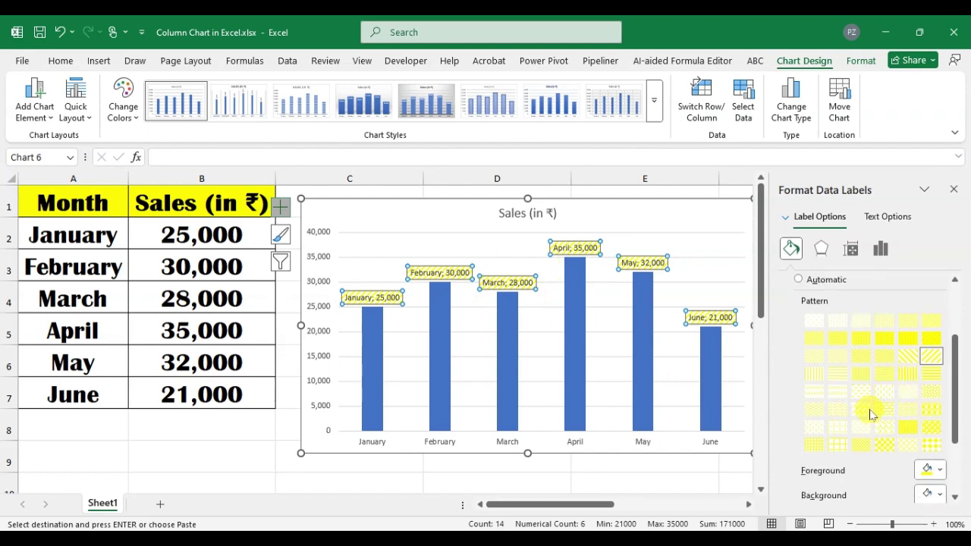
pyautogui.click(838, 409)
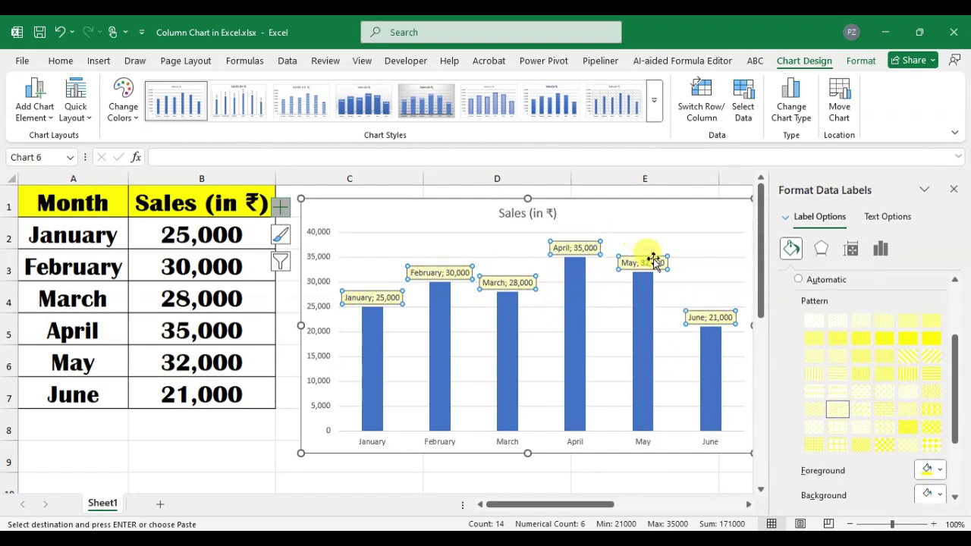
# - Set the pattern's foreground to dark orange and try several patterns, including Wide Downward Diagonal and 60%, ending with 10%
pyautogui.scroll(-1, 941, 409)
pyautogui.click(932, 438)
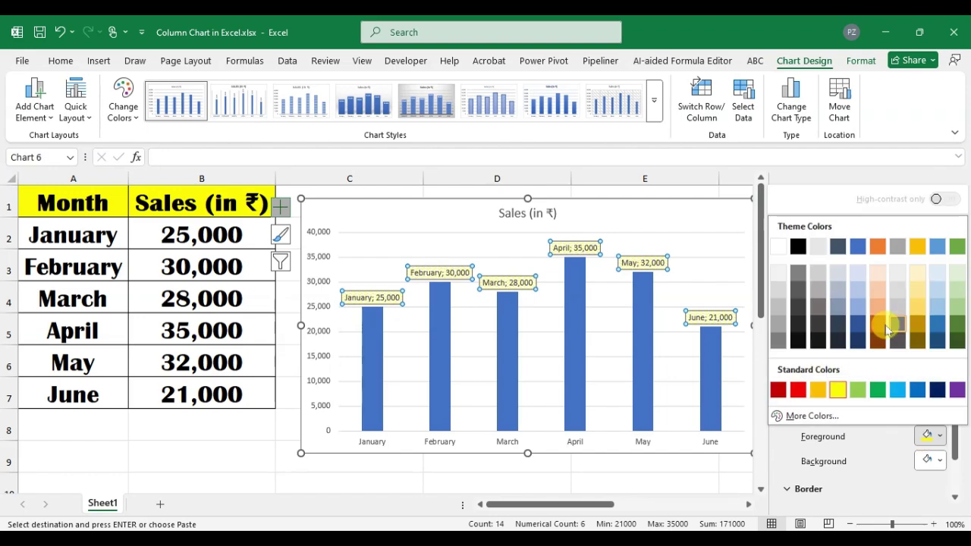
pyautogui.click(877, 331)
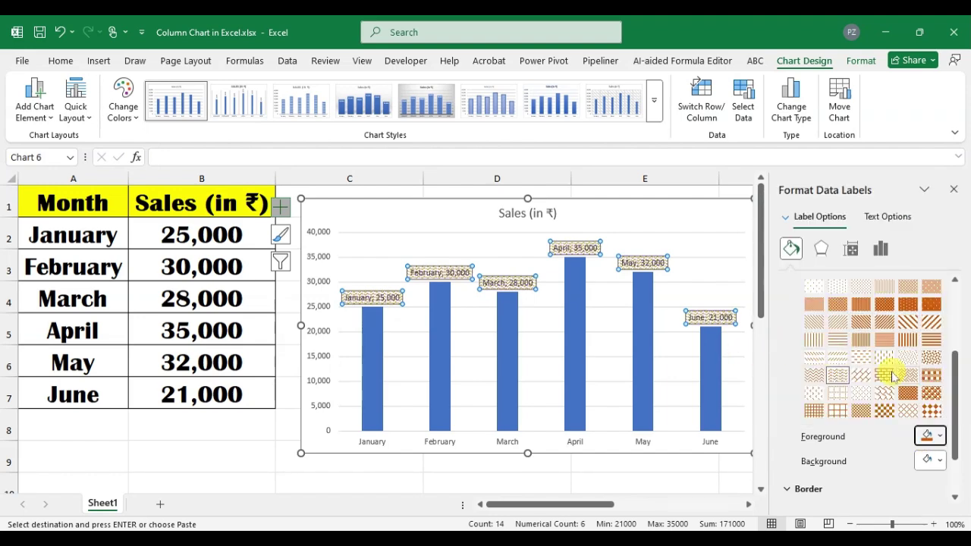
pyautogui.click(861, 323)
pyautogui.click(908, 358)
pyautogui.click(909, 323)
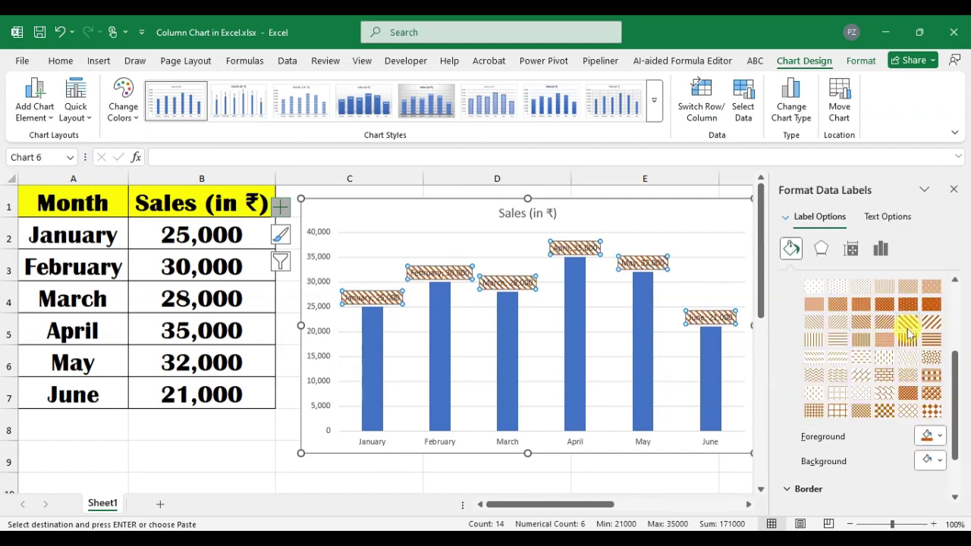
pyautogui.click(837, 303)
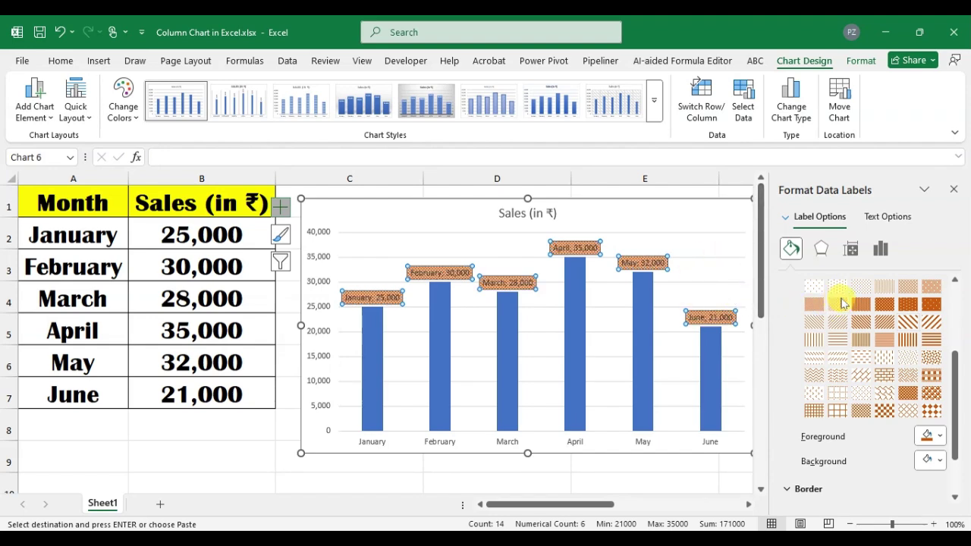
pyautogui.click(837, 287)
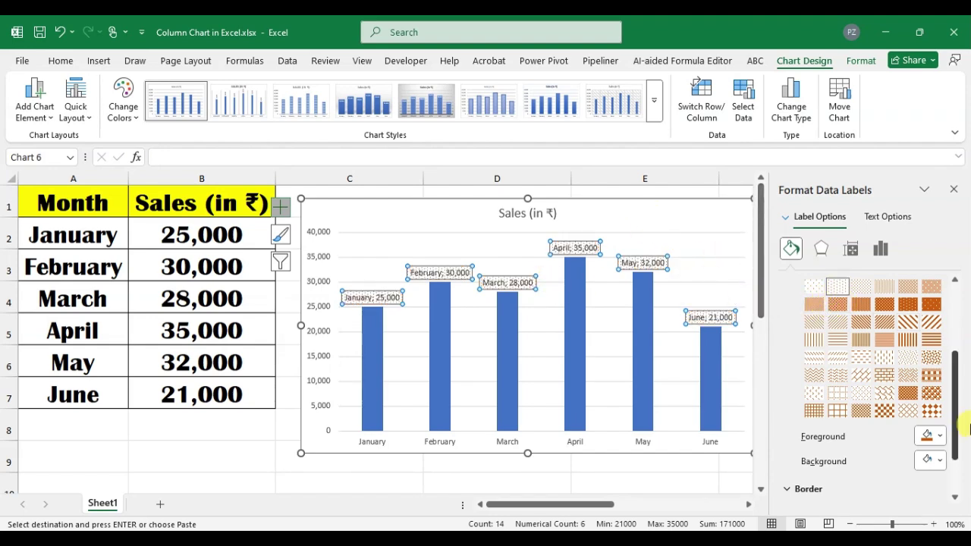
# - Return the data labels to a gradient fill and recolor the gradient stop at 55% to Orange
pyautogui.scroll(2, 843, 364)
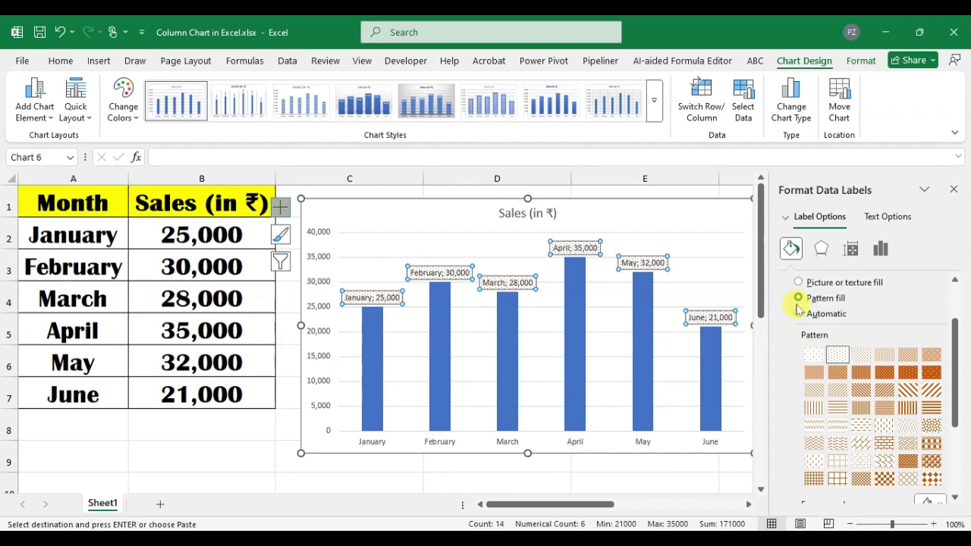
pyautogui.scroll(2, 943, 339)
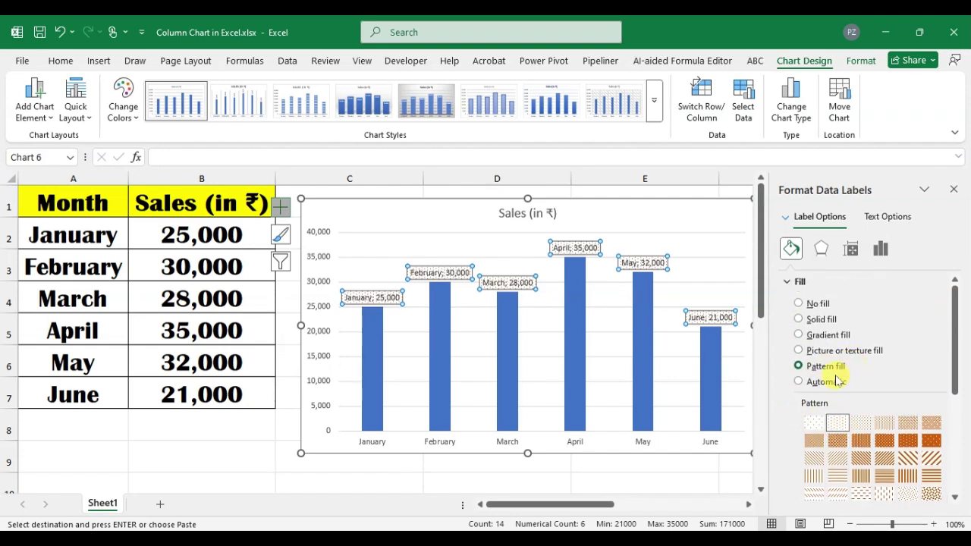
pyautogui.scroll(-5, 829, 419)
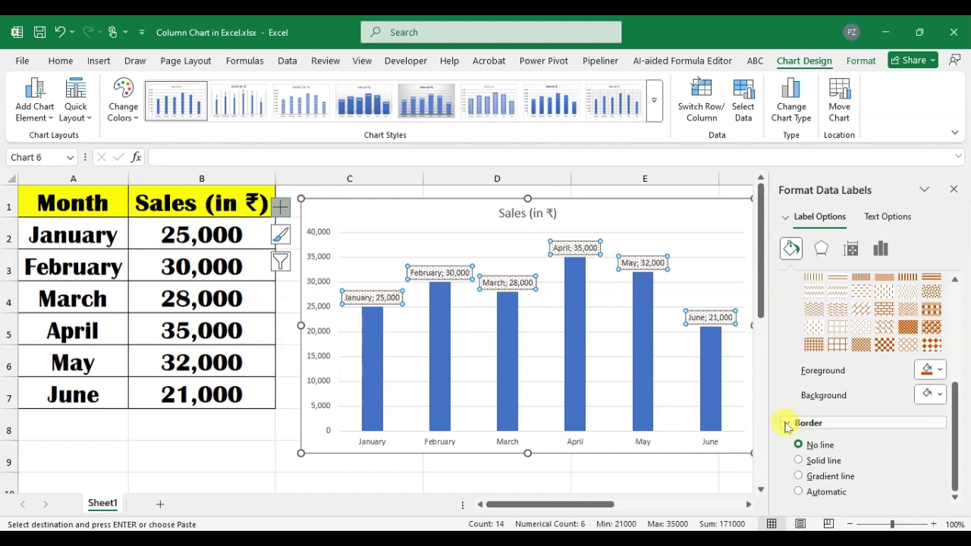
pyautogui.scroll(5, 880, 419)
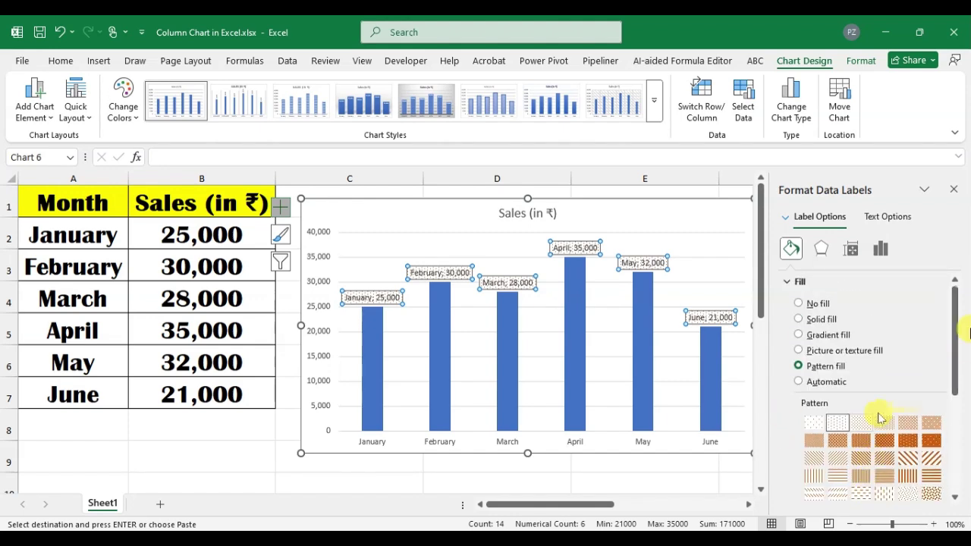
pyautogui.click(799, 335)
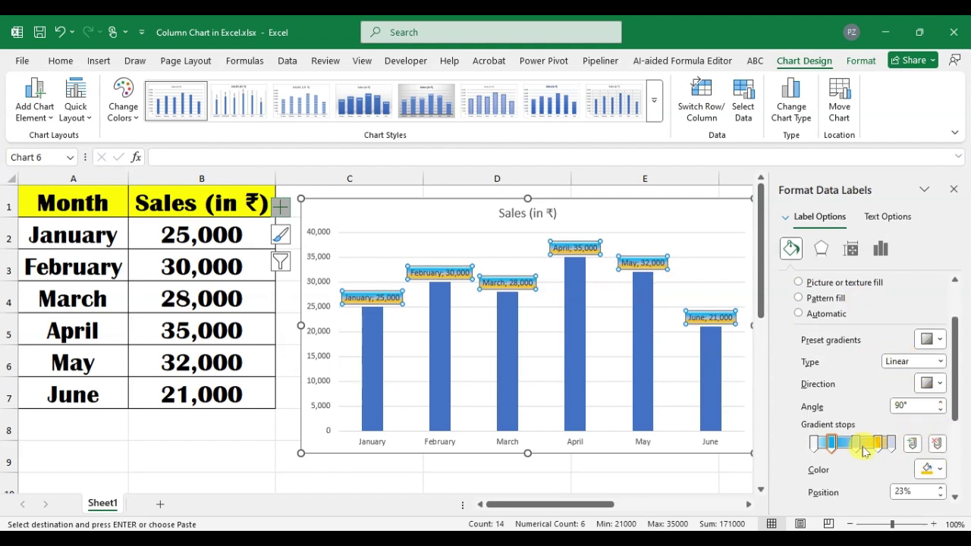
pyautogui.click(927, 472)
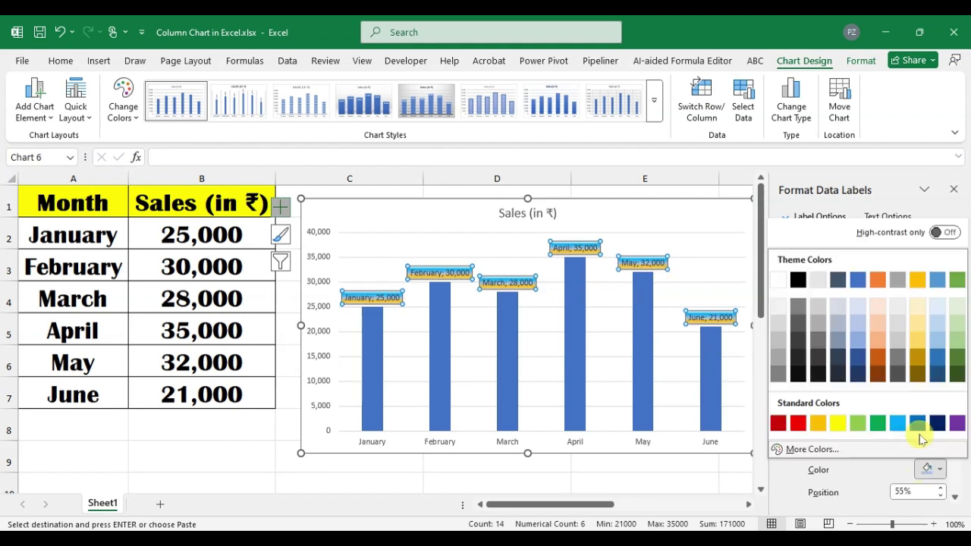
pyautogui.click(838, 423)
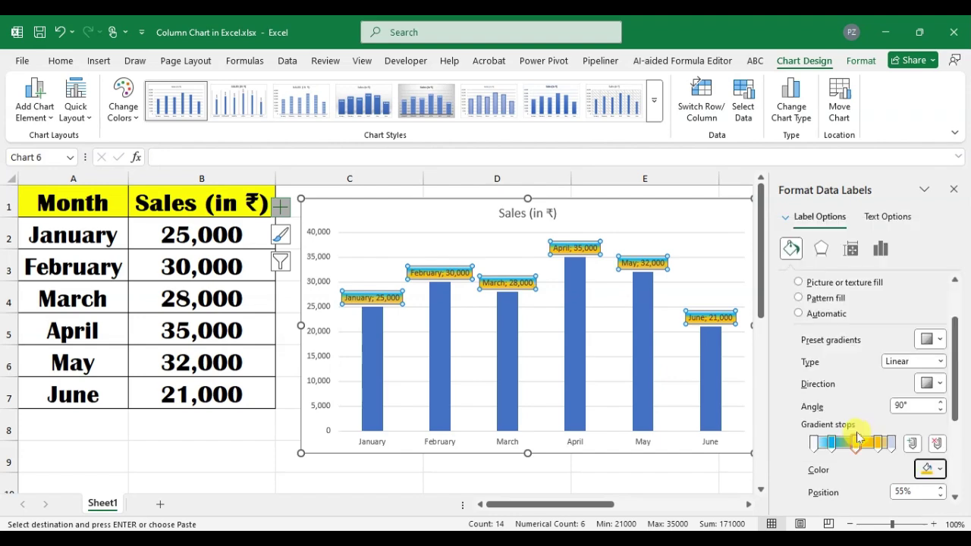
# - Give the data labels a solid line border in the standard color Dark Blue
pyautogui.scroll(-3, 834, 425)
pyautogui.scroll(5, 863, 372)
pyautogui.click(788, 281)
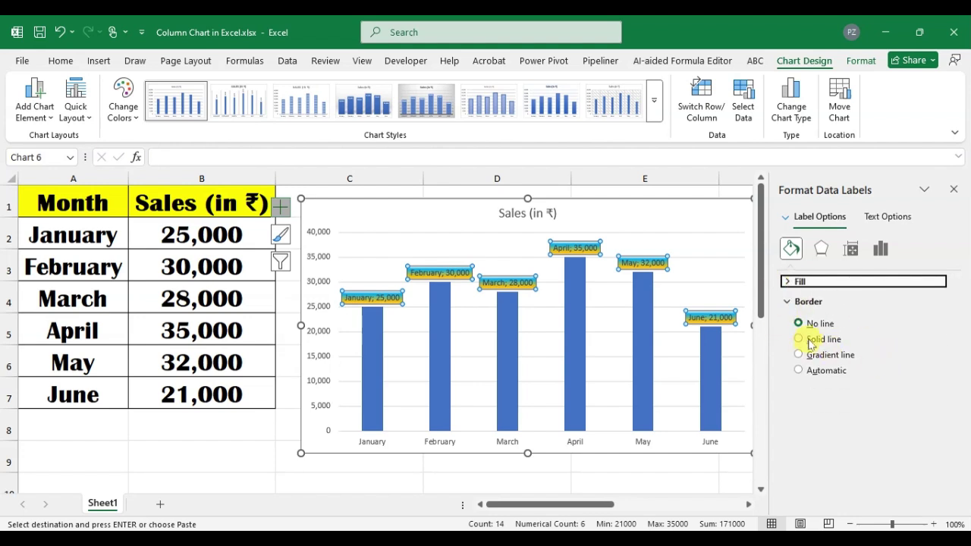
pyautogui.click(814, 342)
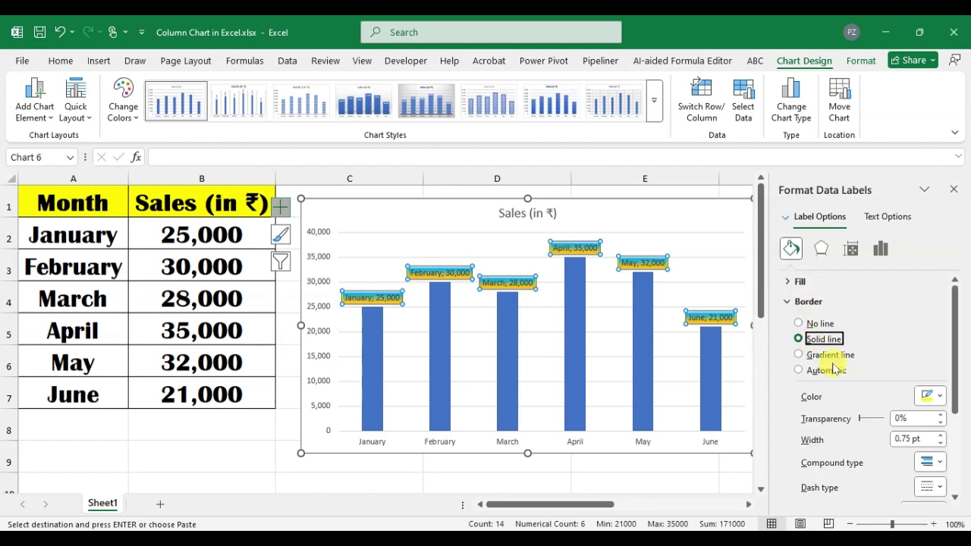
pyautogui.click(936, 401)
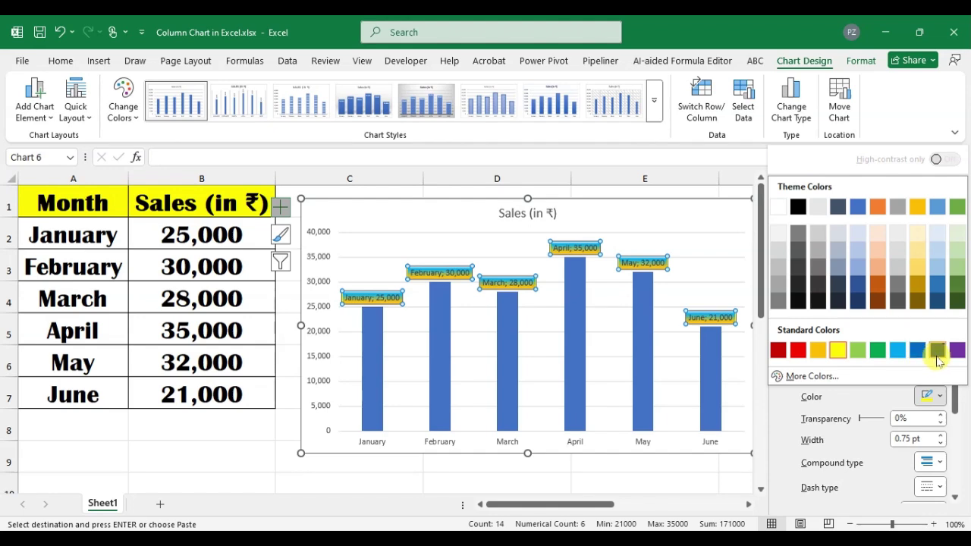
pyautogui.click(937, 356)
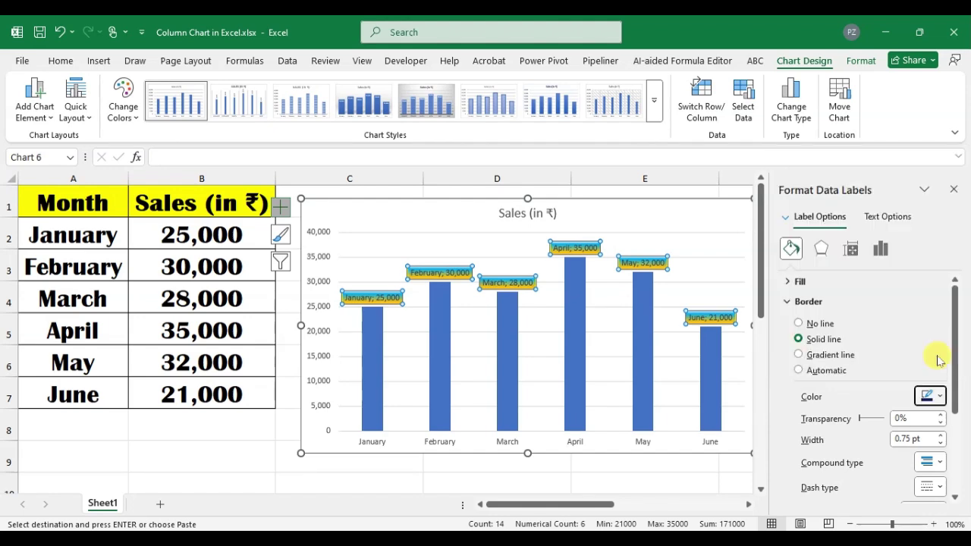
# - Set the data label border's width to 2.25 pt
pyautogui.click(940, 436)
pyautogui.click(940, 435)
pyautogui.click(940, 435)
pyautogui.click(940, 436)
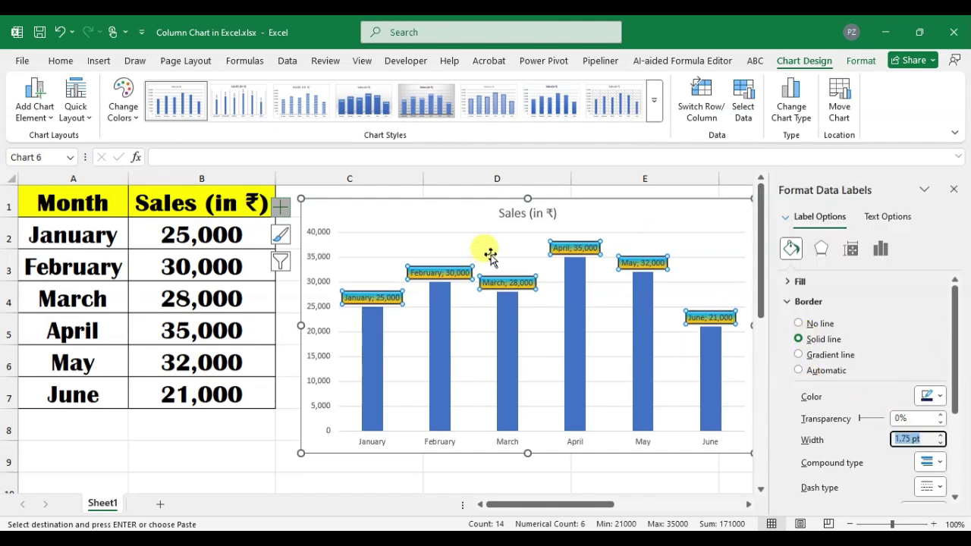
pyautogui.click(940, 435)
pyautogui.click(940, 436)
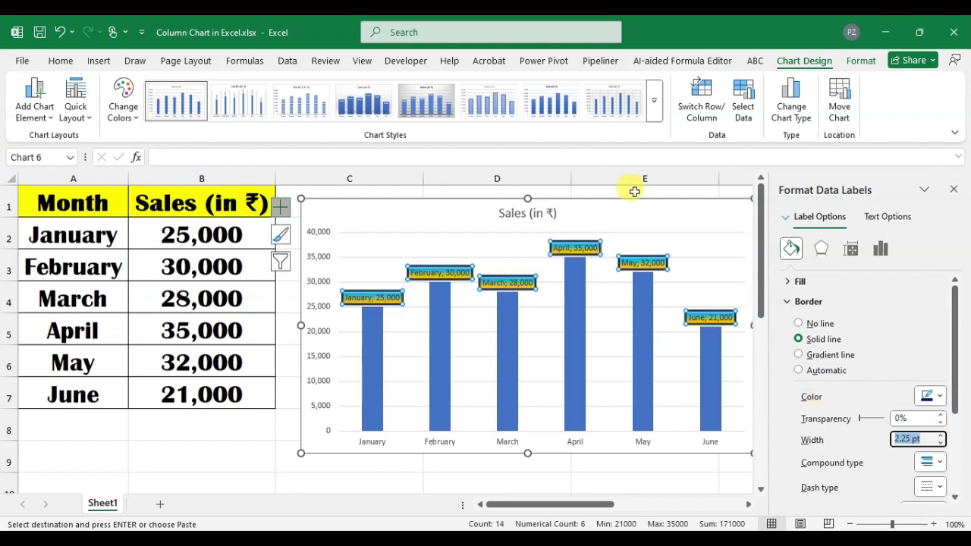
# - Apply a dashed line type to the data label border and collapse the border settings
pyautogui.scroll(-2, 933, 481)
pyautogui.click(938, 419)
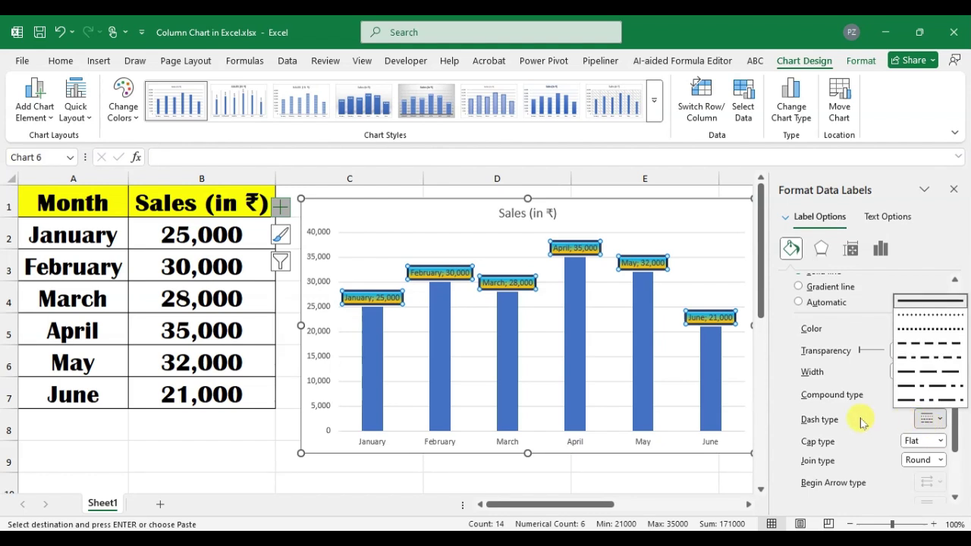
pyautogui.click(838, 338)
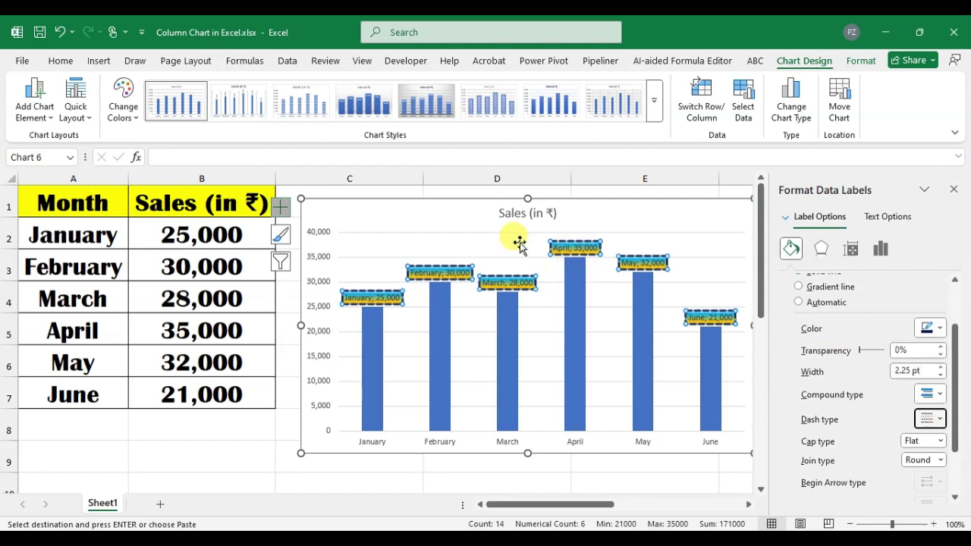
pyautogui.scroll(-2, 933, 472)
pyautogui.scroll(4, 932, 467)
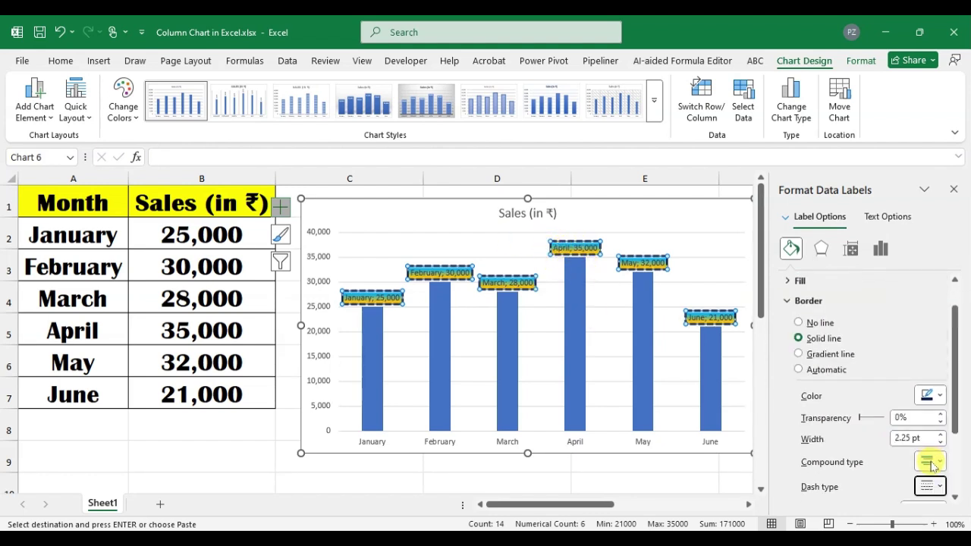
pyautogui.click(797, 301)
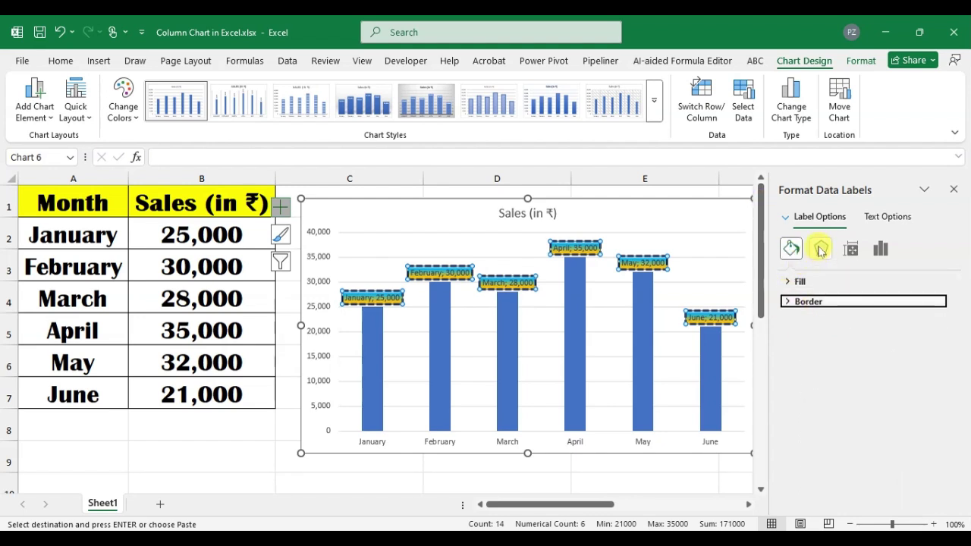
# - Apply the outer shadow preset with a 270° angle and 3 pt distance to the data labels
pyautogui.click(821, 251)
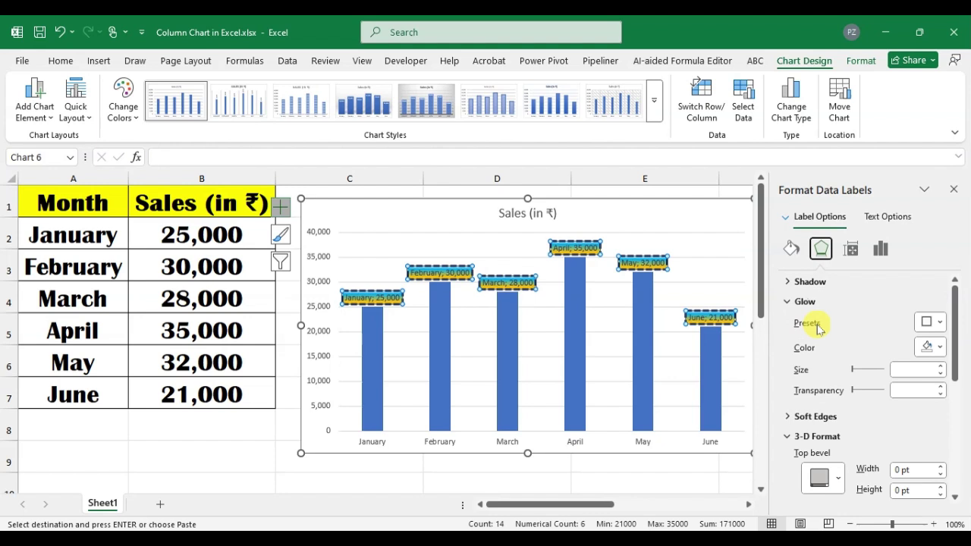
pyautogui.click(789, 302)
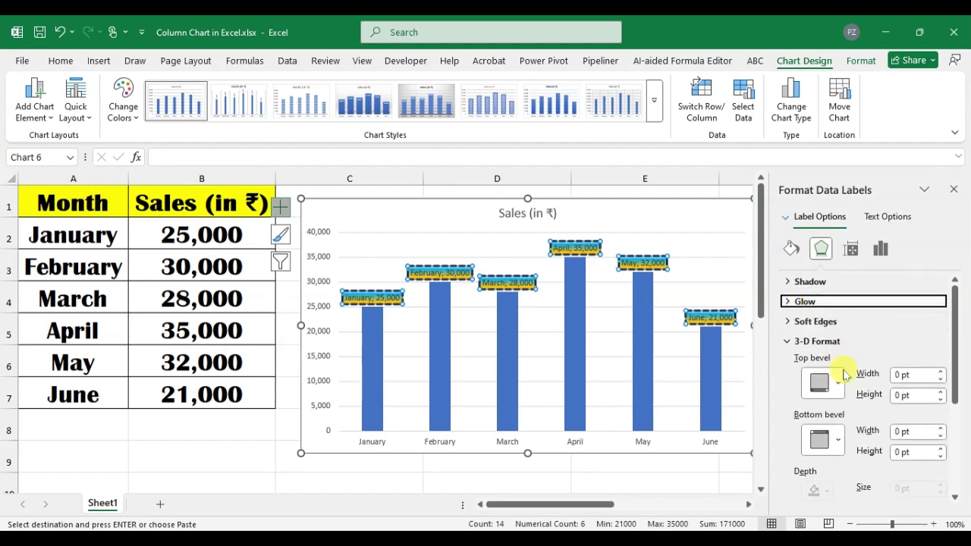
pyautogui.click(789, 302)
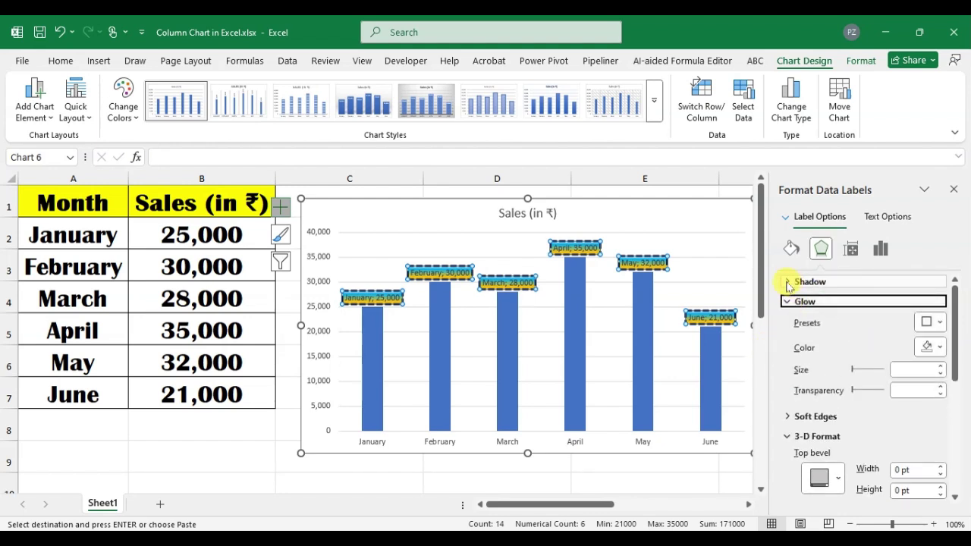
pyautogui.click(789, 281)
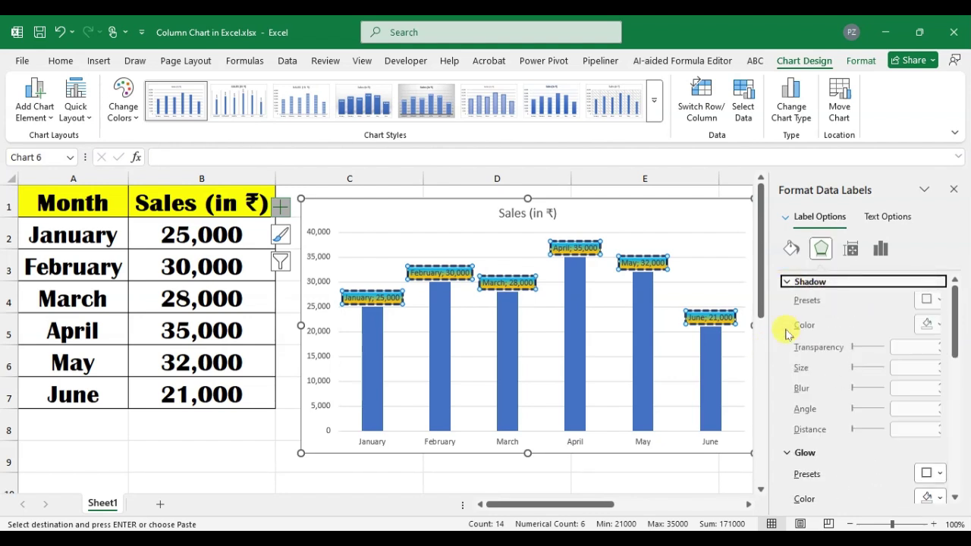
pyautogui.click(787, 458)
pyautogui.click(929, 303)
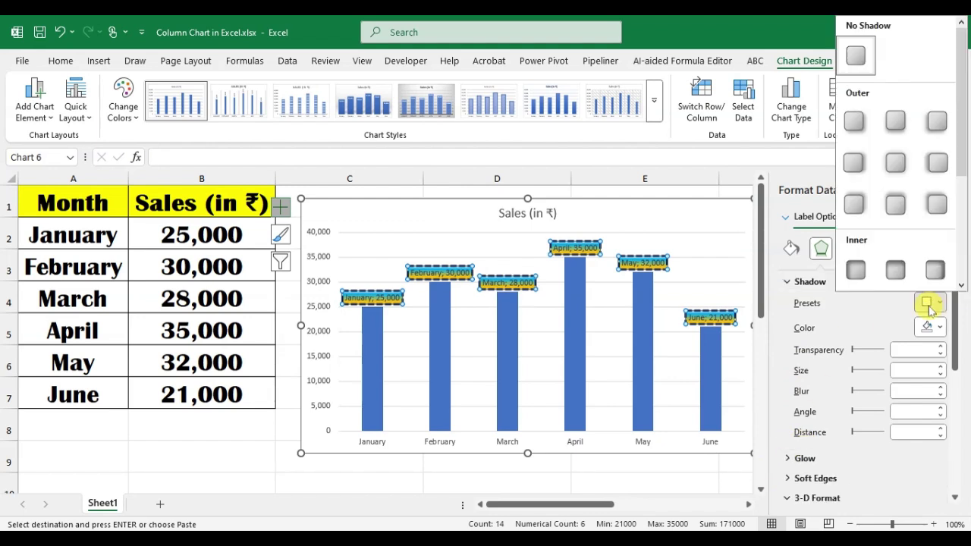
pyautogui.click(895, 203)
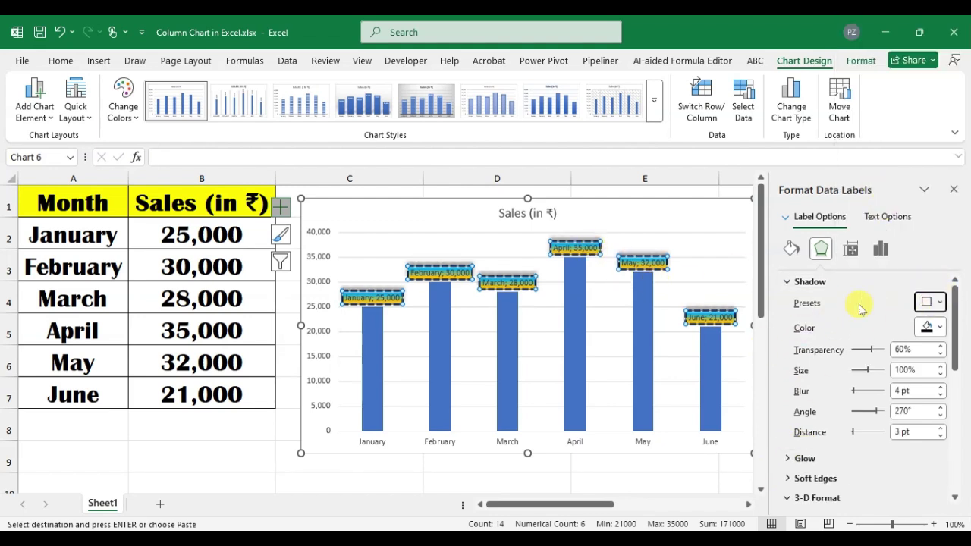
# - Add an orange 11 pt glow preset to the data labels
pyautogui.scroll(-1, 807, 439)
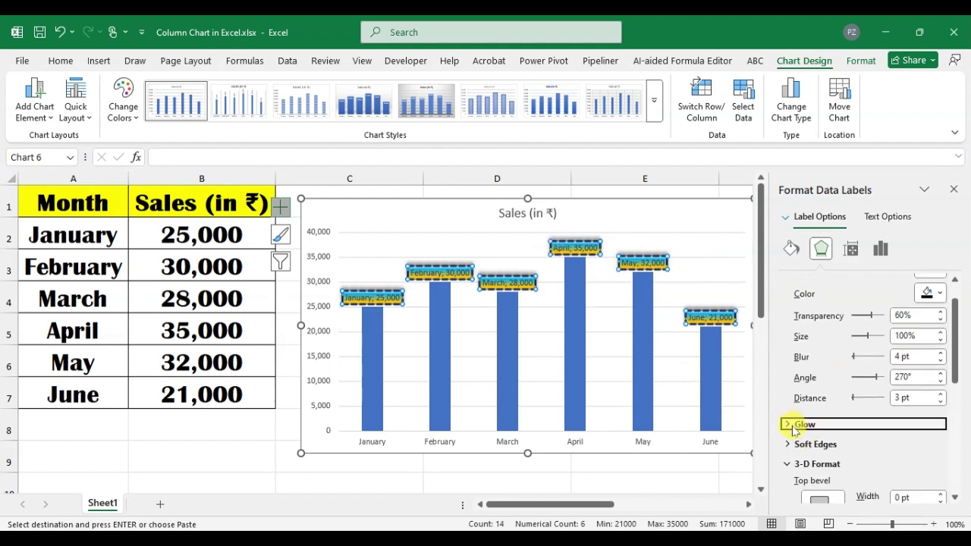
pyautogui.click(804, 425)
pyautogui.click(932, 380)
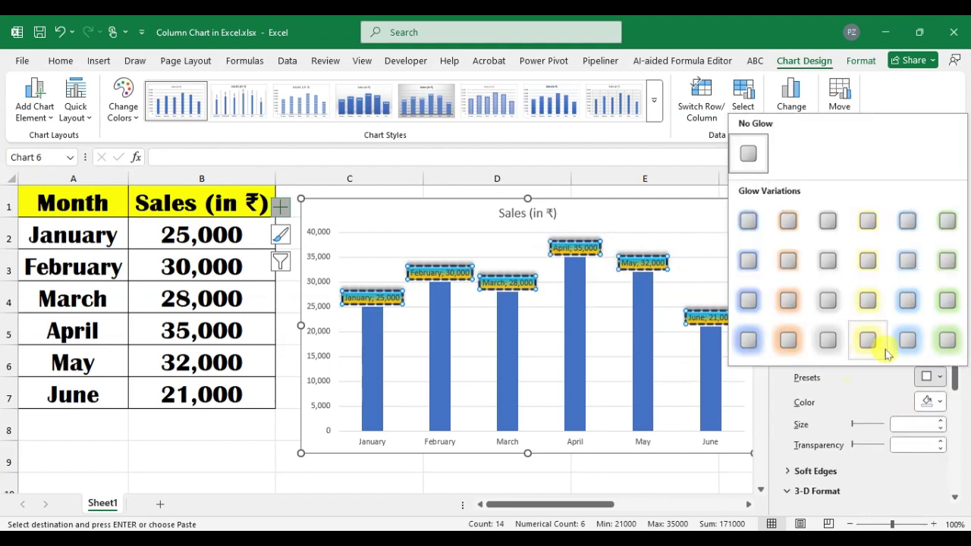
pyautogui.click(797, 303)
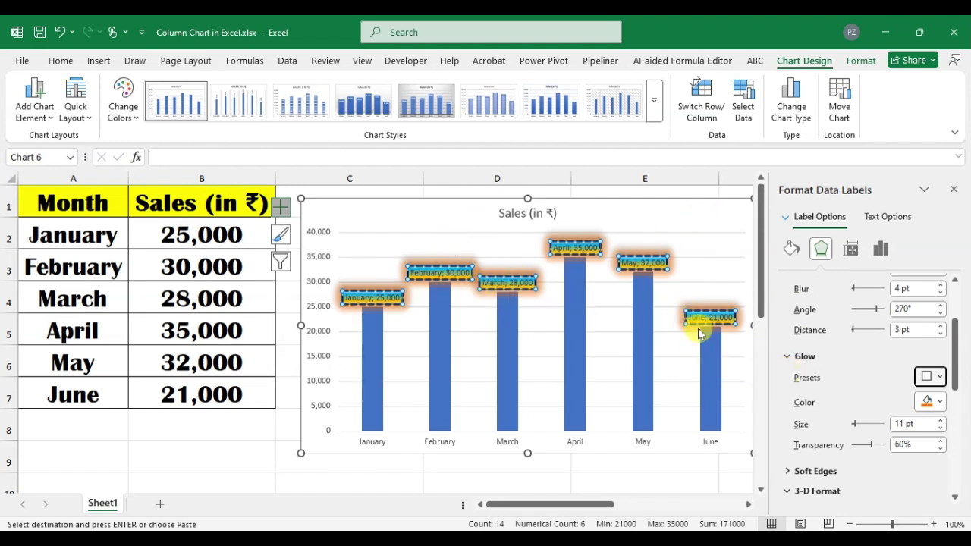
pyautogui.scroll(-1, 879, 295)
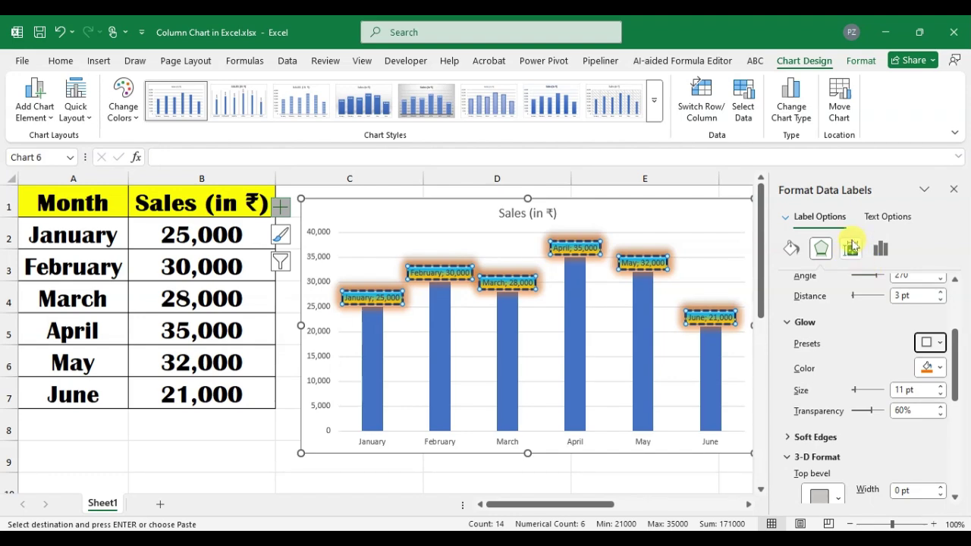
# - Set the right and left margins of the data labels to 0.6 cm each
pyautogui.click(851, 248)
pyautogui.scroll(-2, 895, 398)
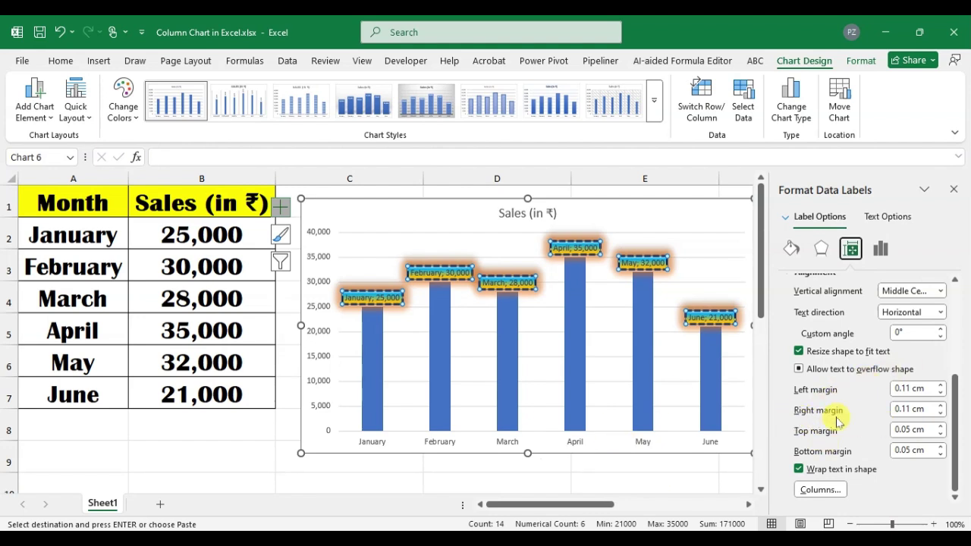
pyautogui.click(941, 406)
pyautogui.click(941, 406)
pyautogui.click(941, 406)
pyautogui.click(941, 406)
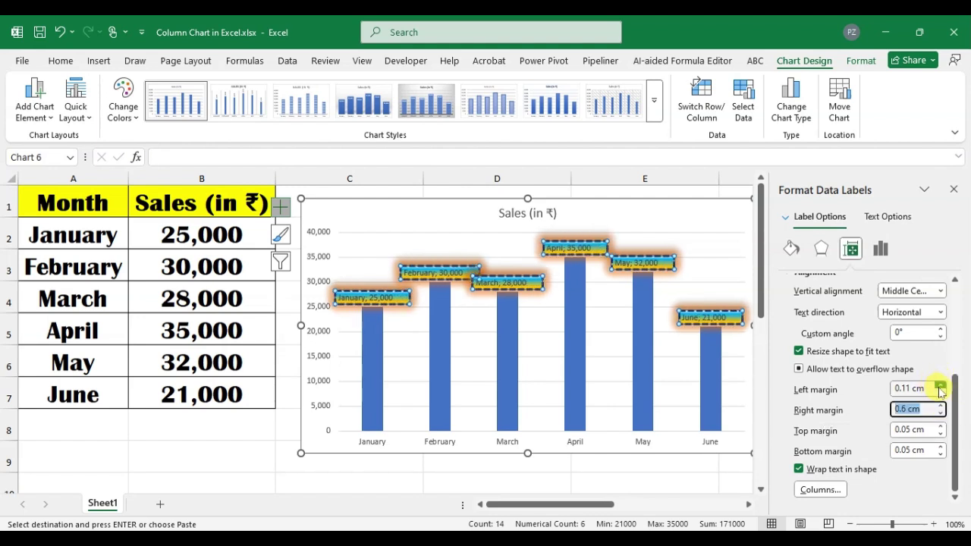
pyautogui.click(940, 386)
pyautogui.click(940, 386)
pyautogui.click(940, 386)
pyautogui.click(940, 387)
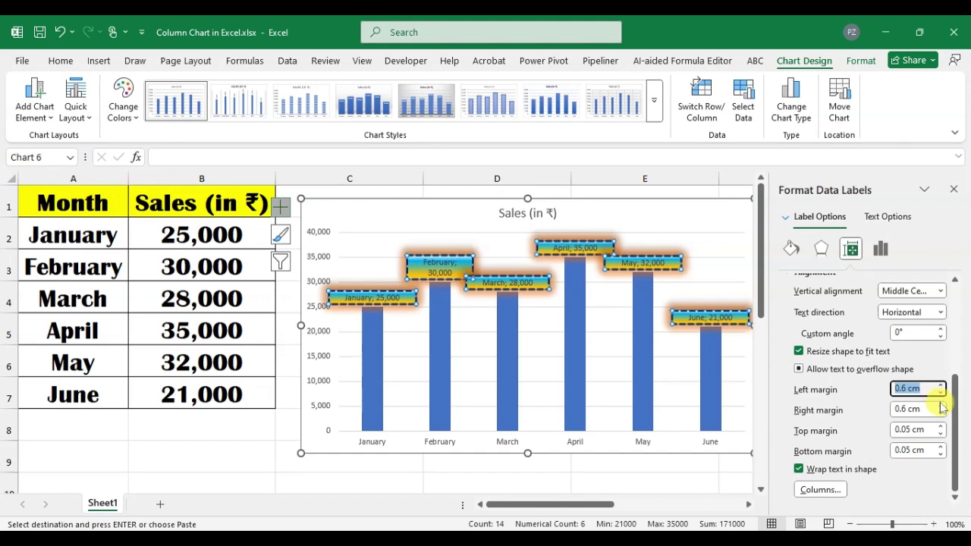
# - Set the data labels' top margin to 0.5 cm and bottom margin to 0.1 cm
pyautogui.click(941, 427)
pyautogui.click(941, 427)
pyautogui.click(941, 427)
pyautogui.click(941, 447)
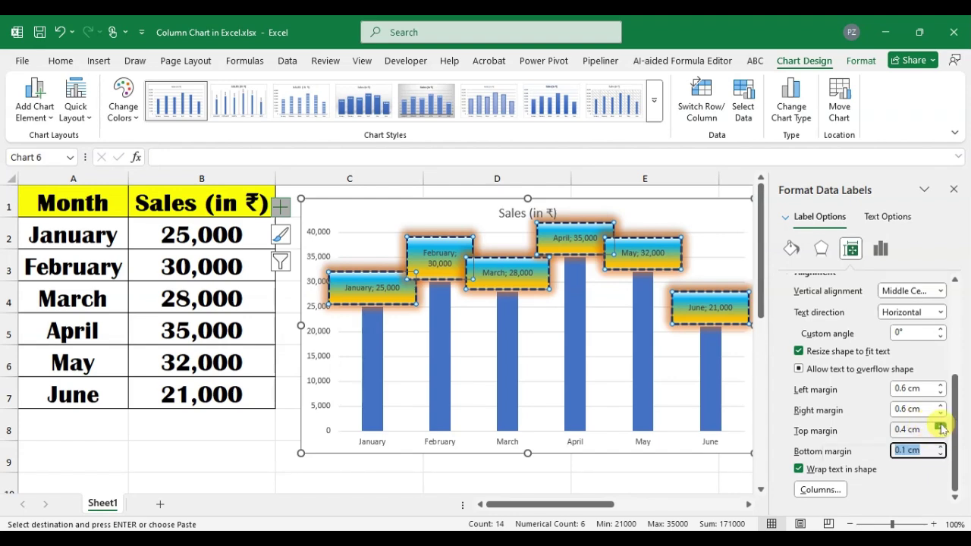
pyautogui.click(941, 426)
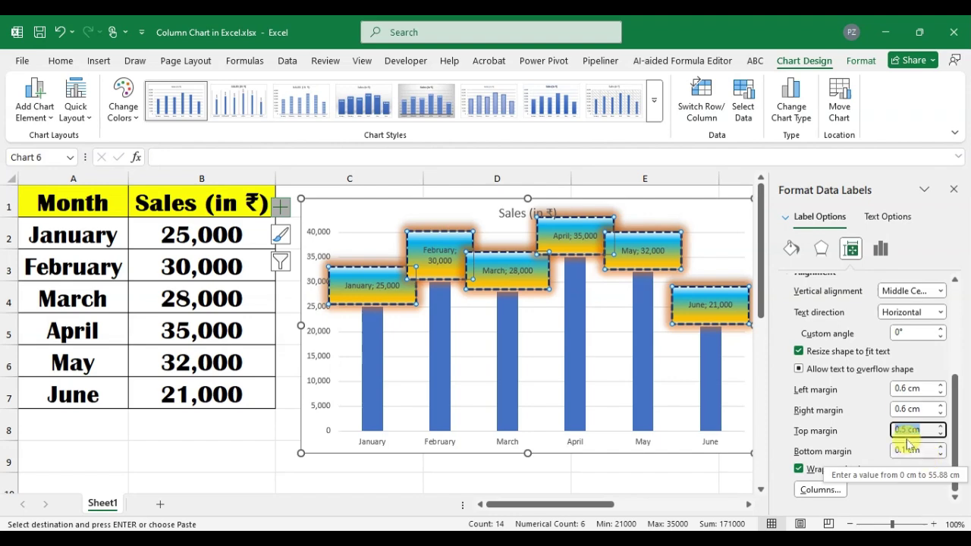
pyautogui.scroll(5, 868, 384)
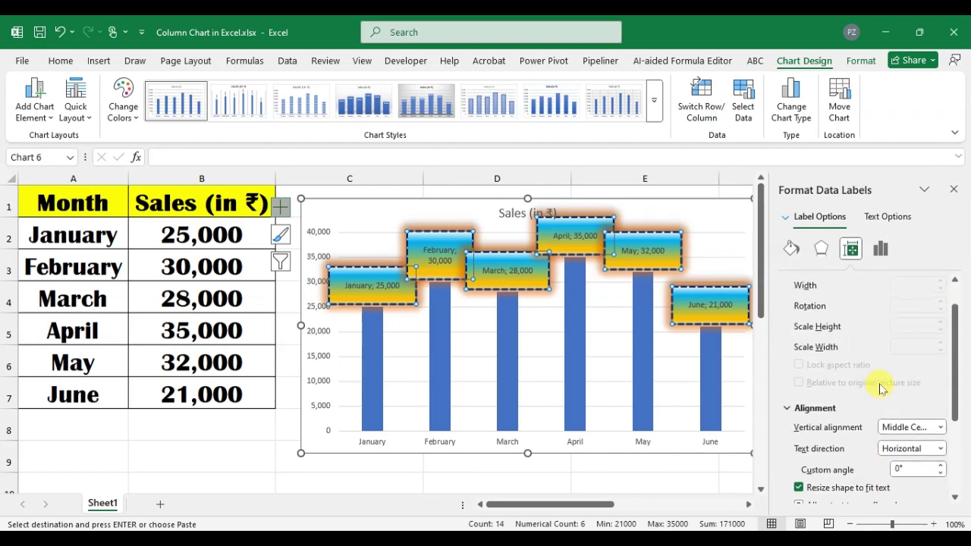
pyautogui.scroll(-5, 861, 311)
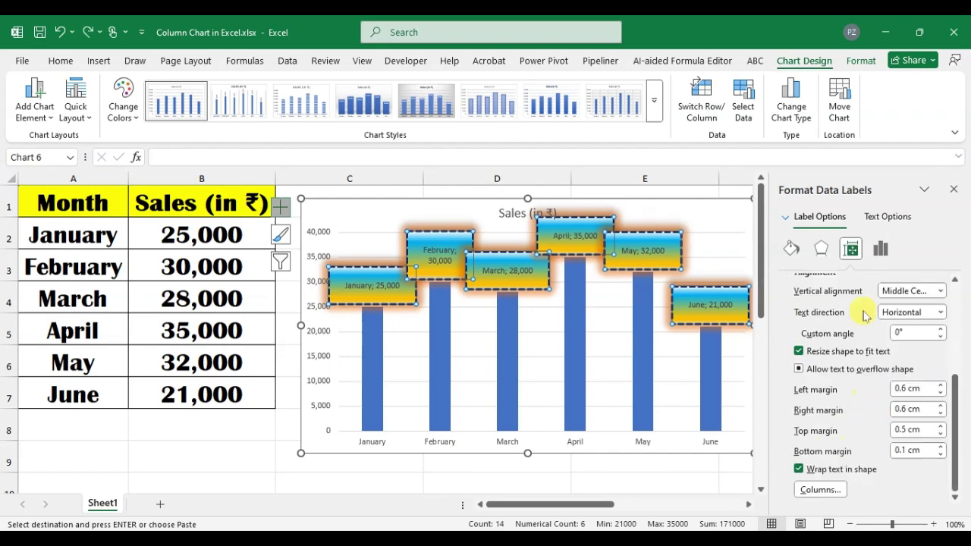
# - Try a gradient fill and solid Yellow on the data label text, and settle on a solid fill in the standard color Dark Blue
pyautogui.click(889, 218)
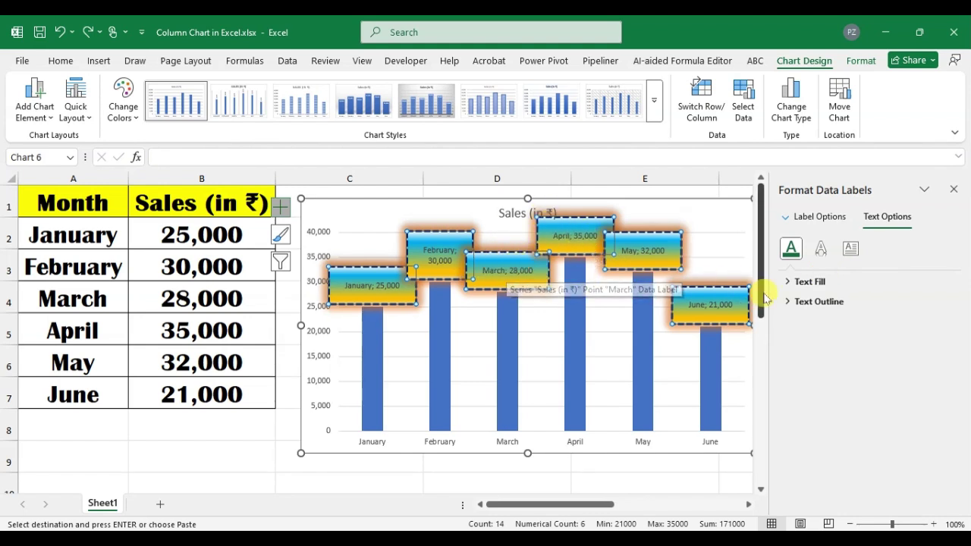
pyautogui.click(798, 303)
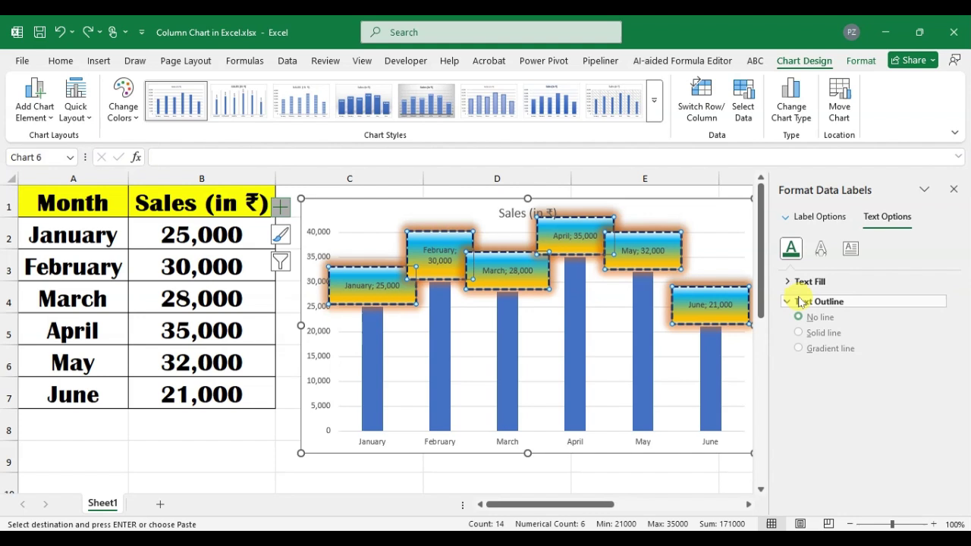
pyautogui.click(806, 281)
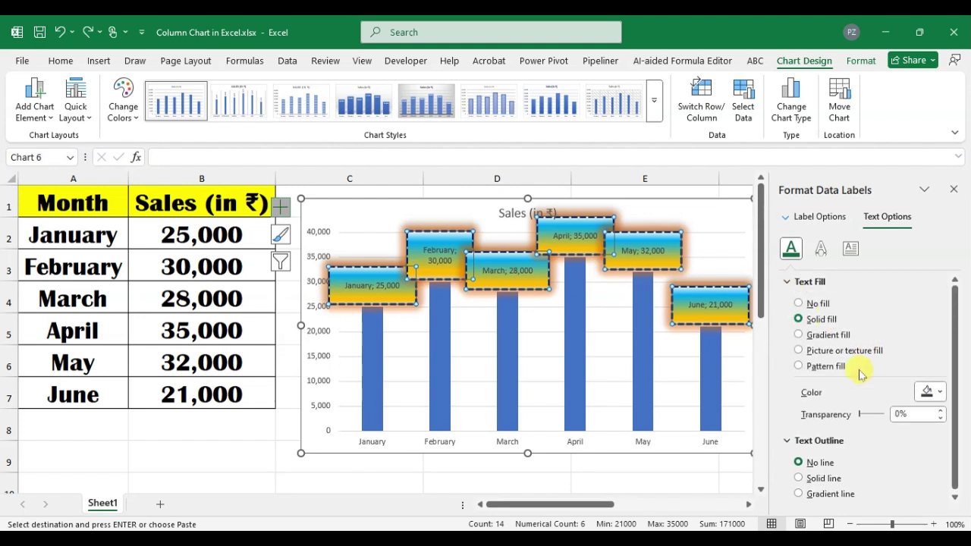
pyautogui.click(824, 336)
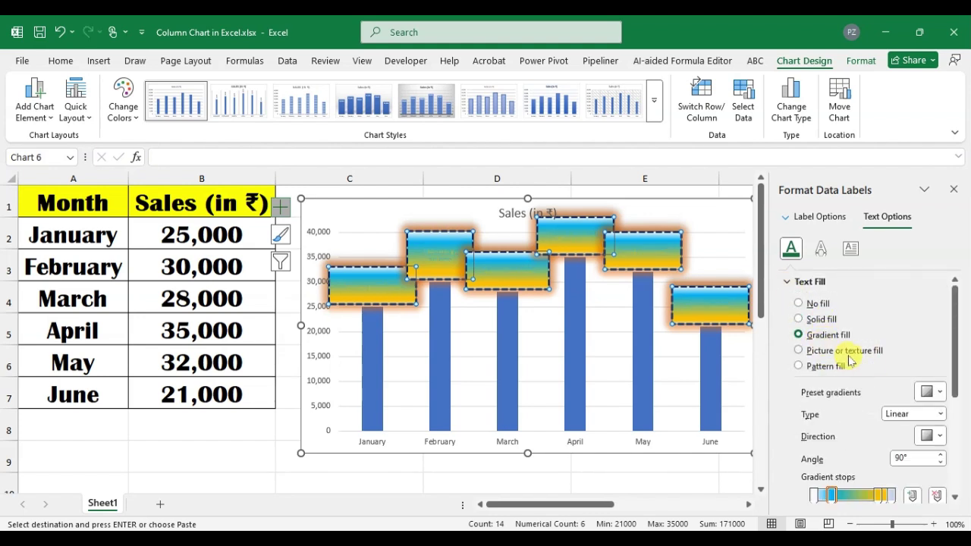
pyautogui.click(805, 320)
pyautogui.click(929, 390)
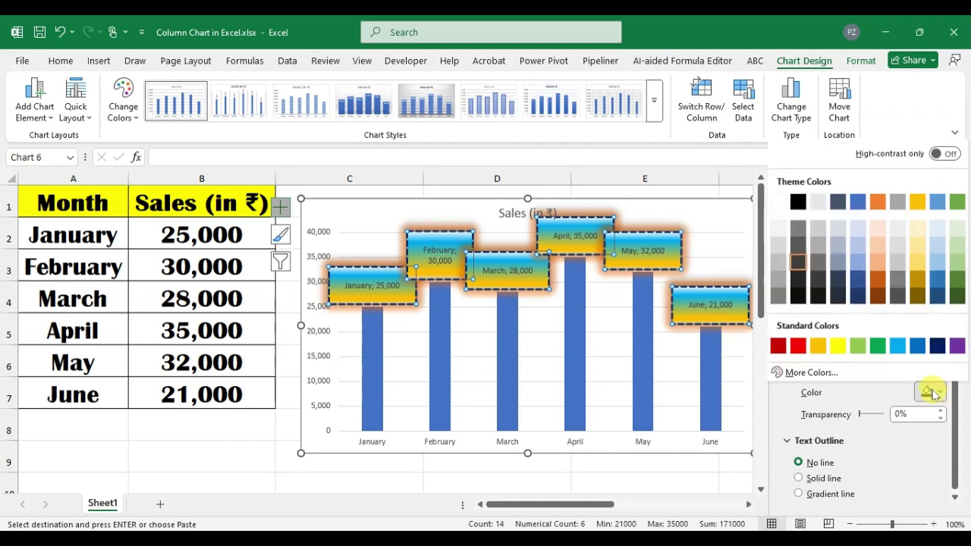
pyautogui.click(836, 347)
pyautogui.click(930, 393)
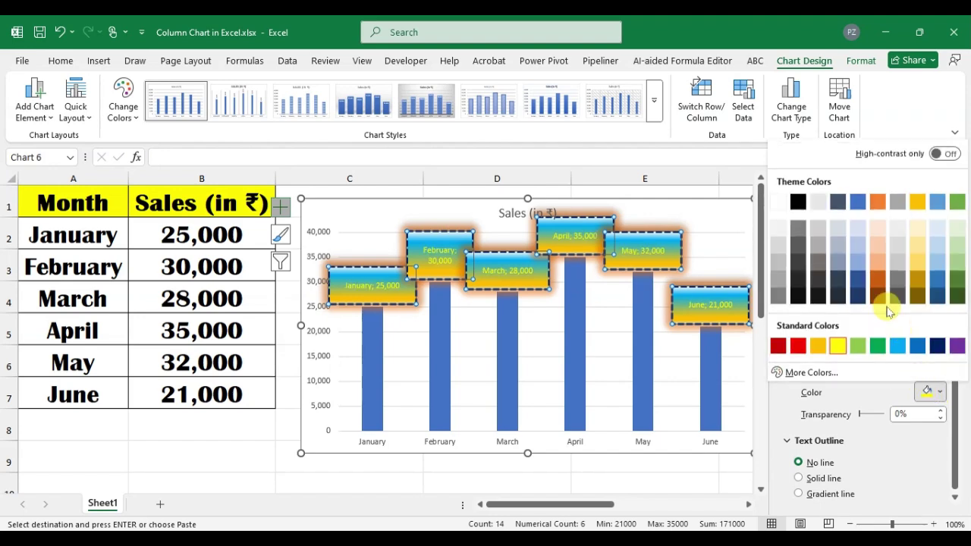
pyautogui.click(938, 347)
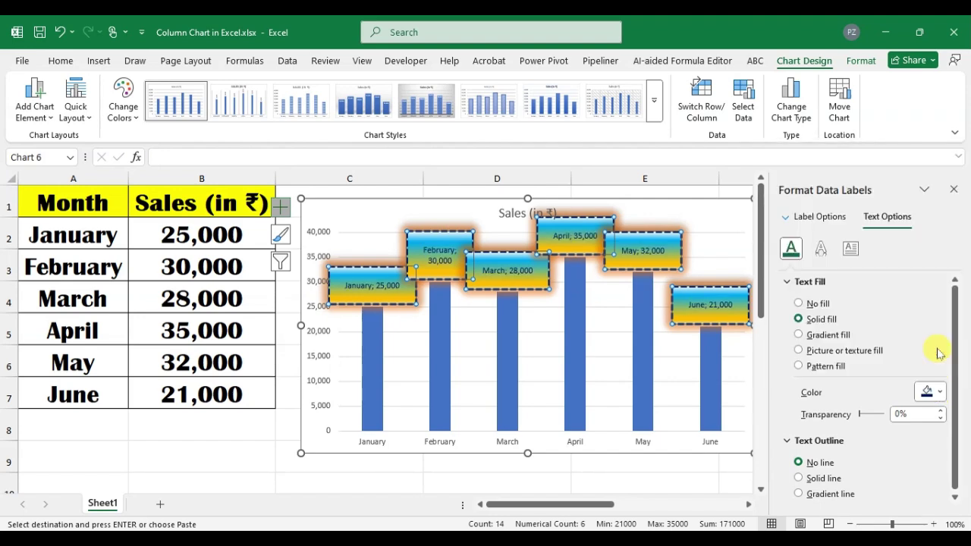
pyautogui.click(907, 414)
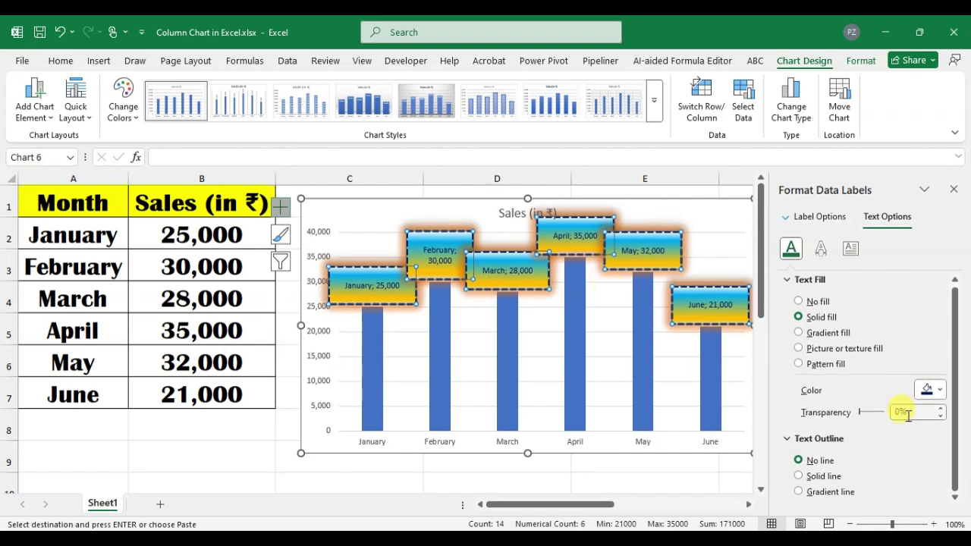
# - Try an inner shadow preset on the data label text and replace it with the outer preset at a 180° angle
pyautogui.click(821, 249)
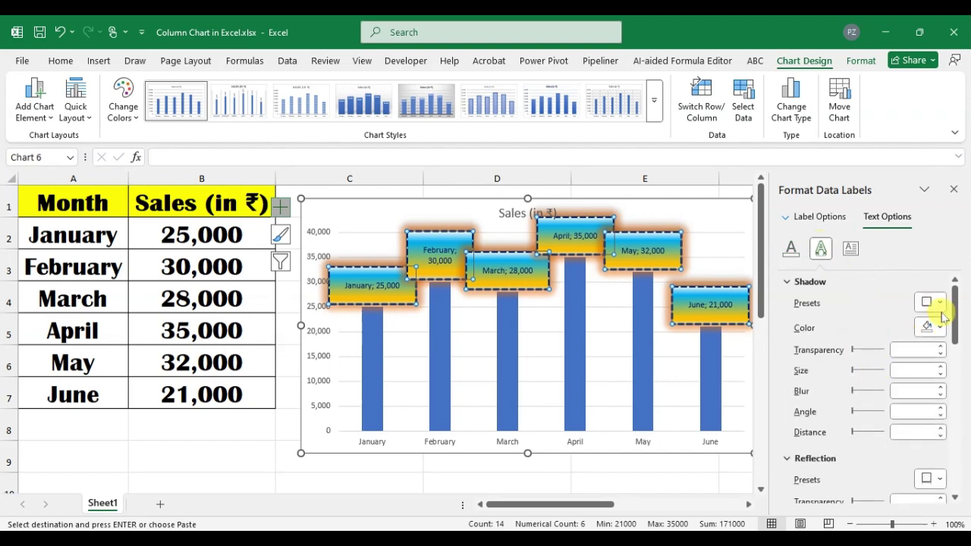
pyautogui.click(934, 308)
pyautogui.click(891, 274)
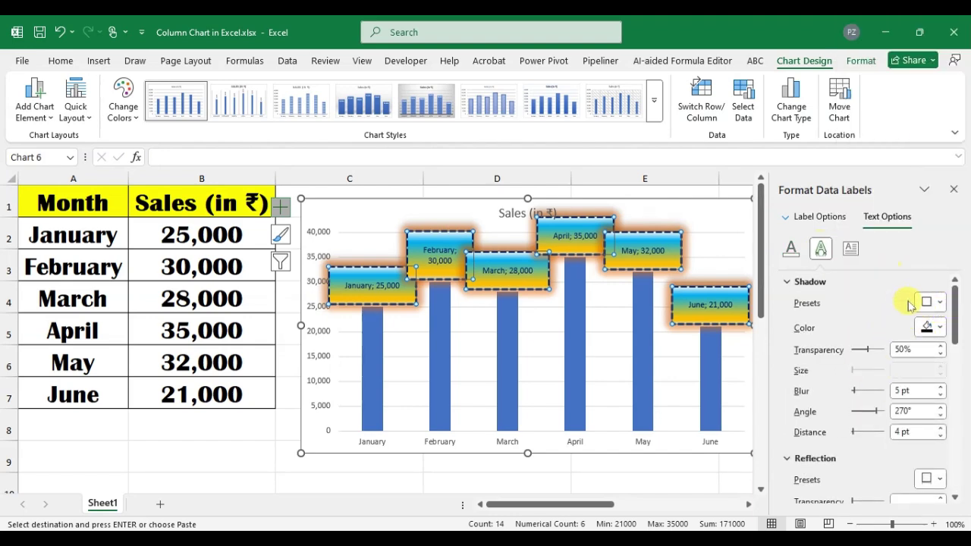
pyautogui.click(932, 304)
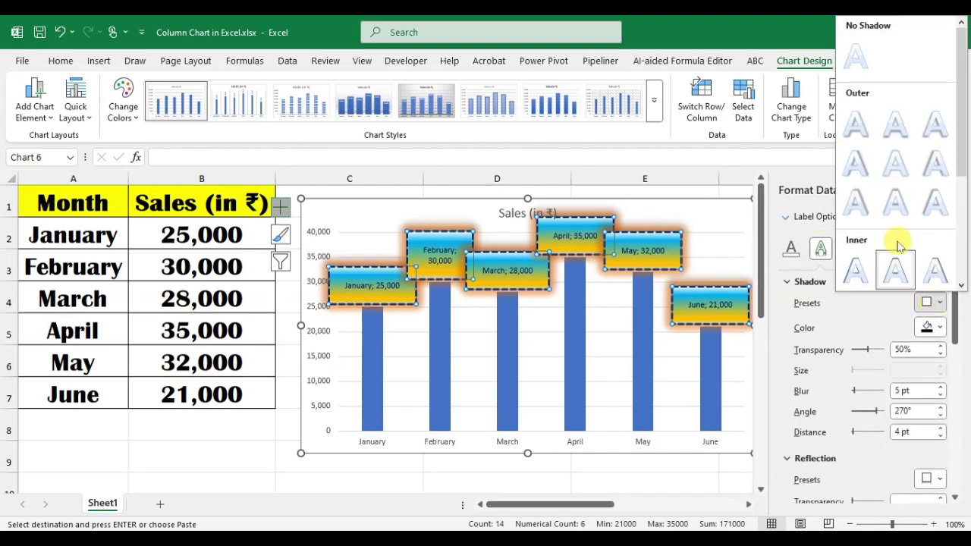
pyautogui.click(934, 167)
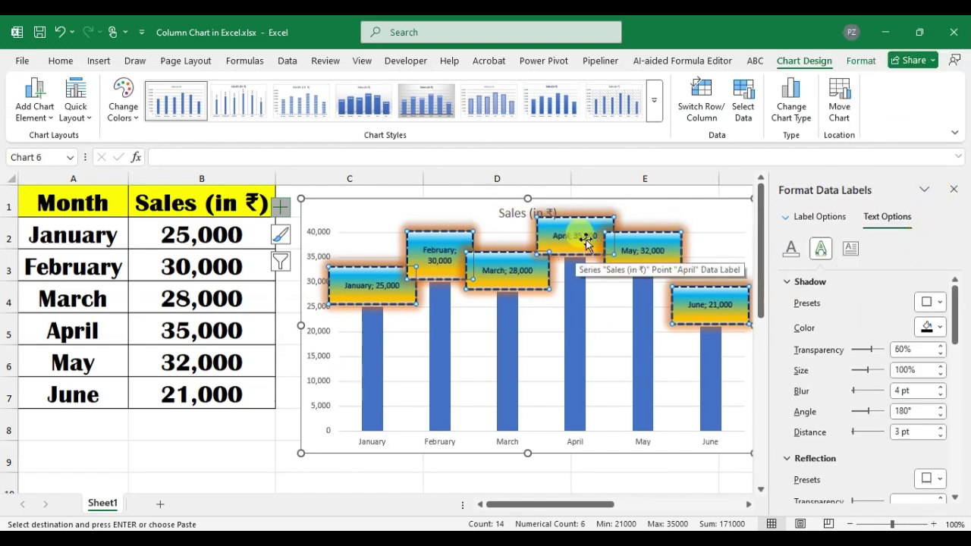
# - Increase the size of the data label text shadow to 121%
pyautogui.scroll(-3, 900, 365)
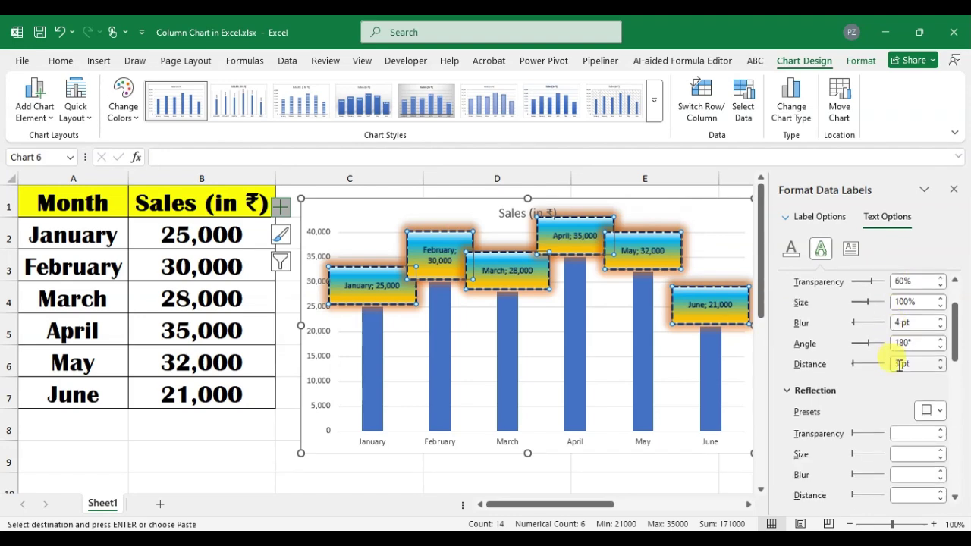
pyautogui.scroll(2, 880, 366)
pyautogui.moveTo(869, 337); pyautogui.dragTo(875, 337)
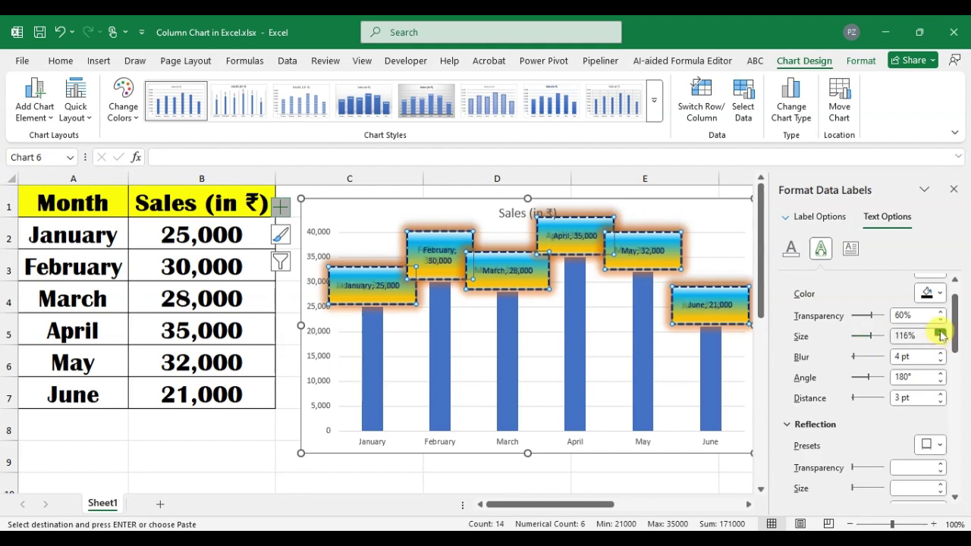
pyautogui.scroll(2, 894, 325)
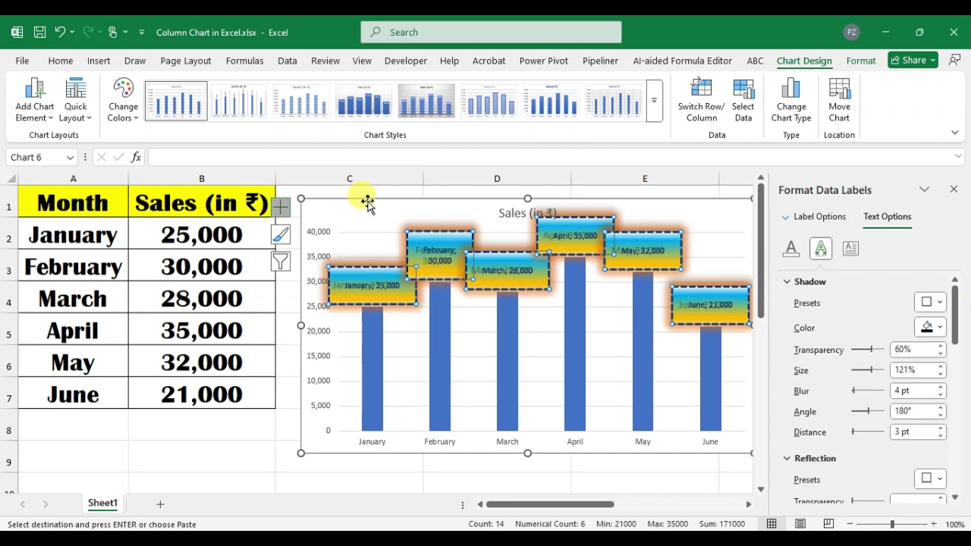
# - Remove the shadow preset from the data label text, and set the shadow size to 9% and blur to 7 pt
pyautogui.click(932, 302)
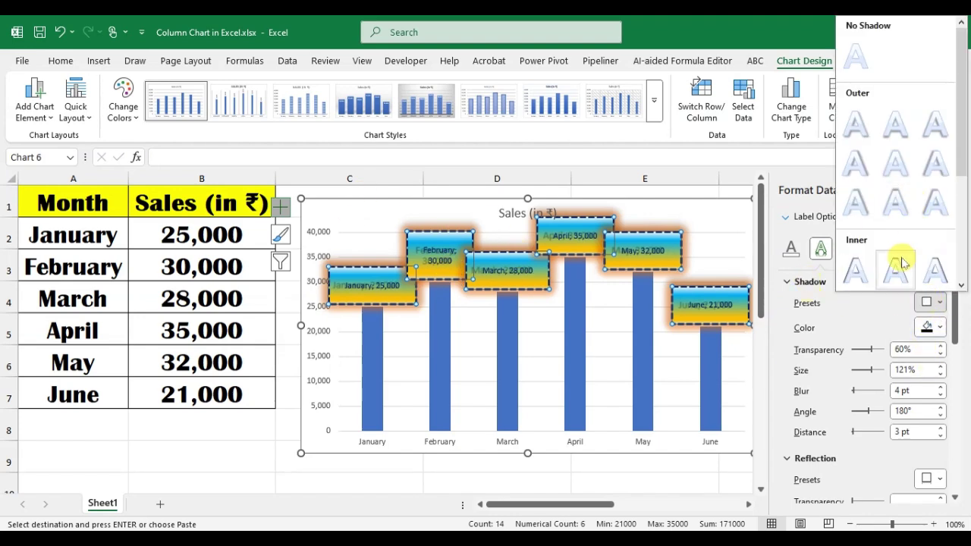
pyautogui.click(856, 55)
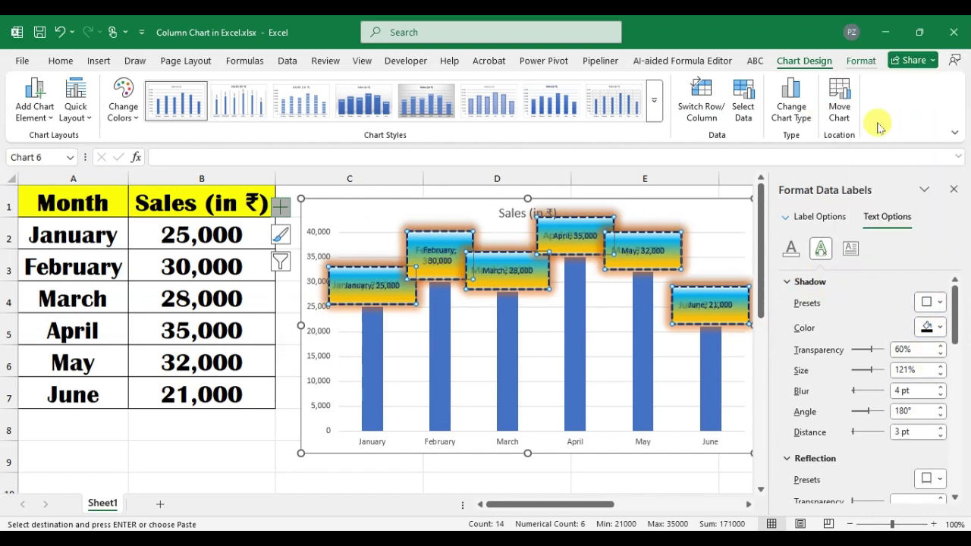
pyautogui.click(941, 367)
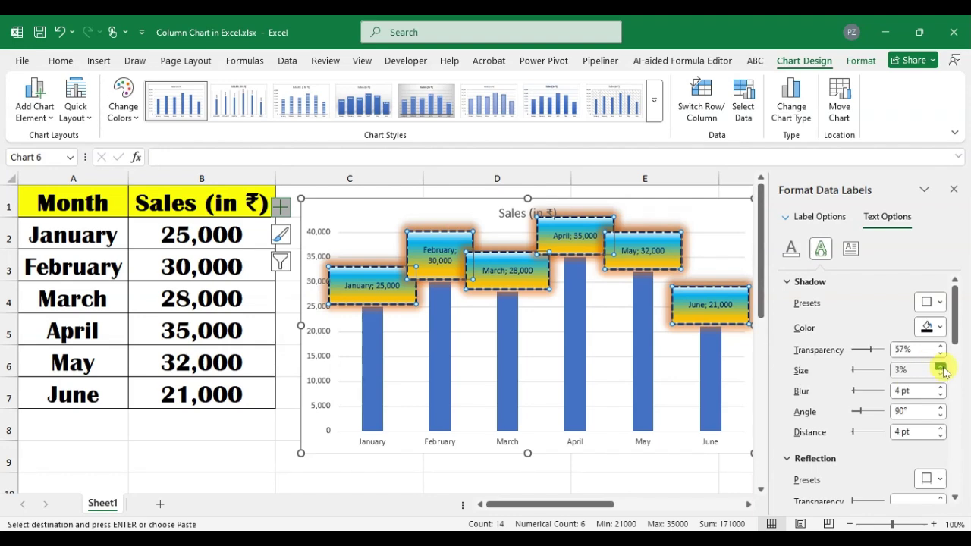
pyautogui.scroll(-3, 903, 433)
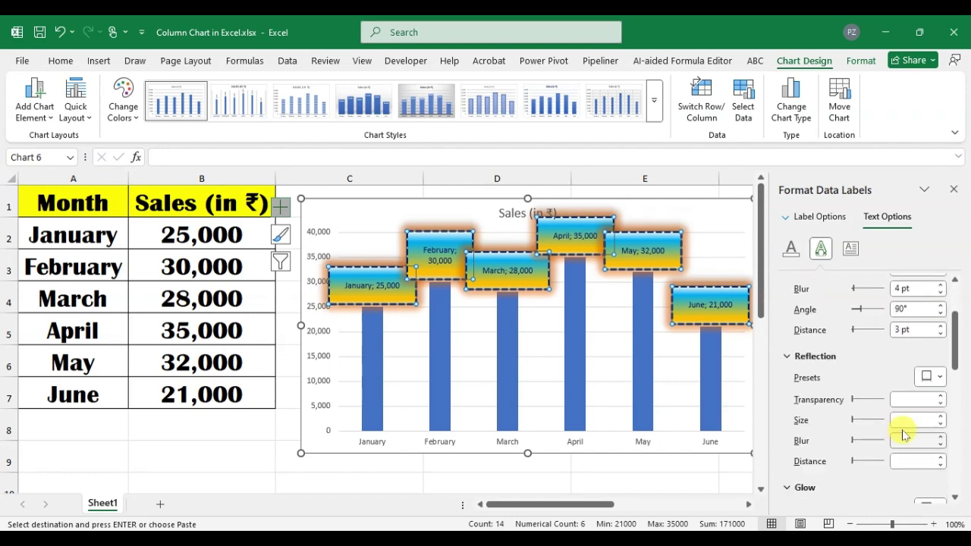
pyautogui.scroll(-1, 910, 419)
pyautogui.scroll(3, 910, 421)
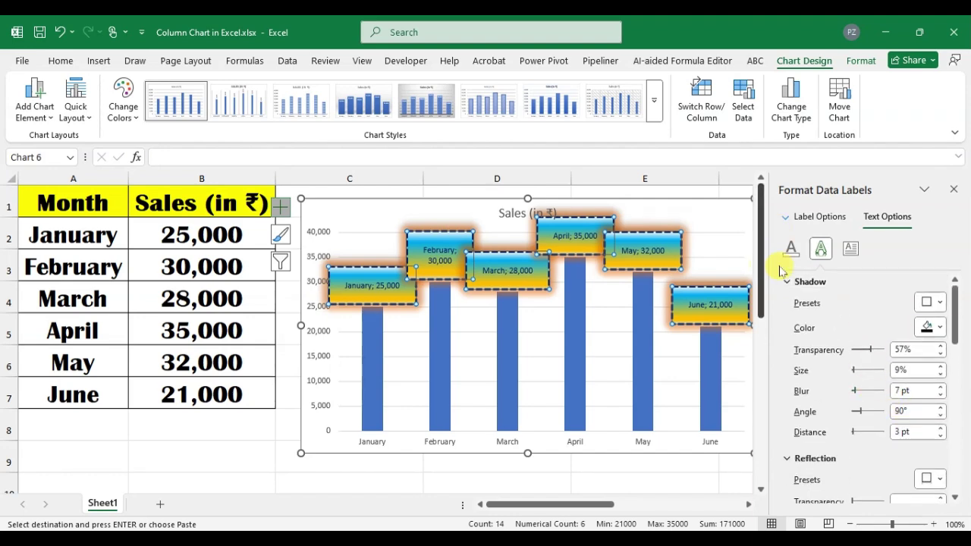
# - Try several left and right text margins for the data labels, settling on 0.4 cm left and 0.6 cm right
pyautogui.click(850, 252)
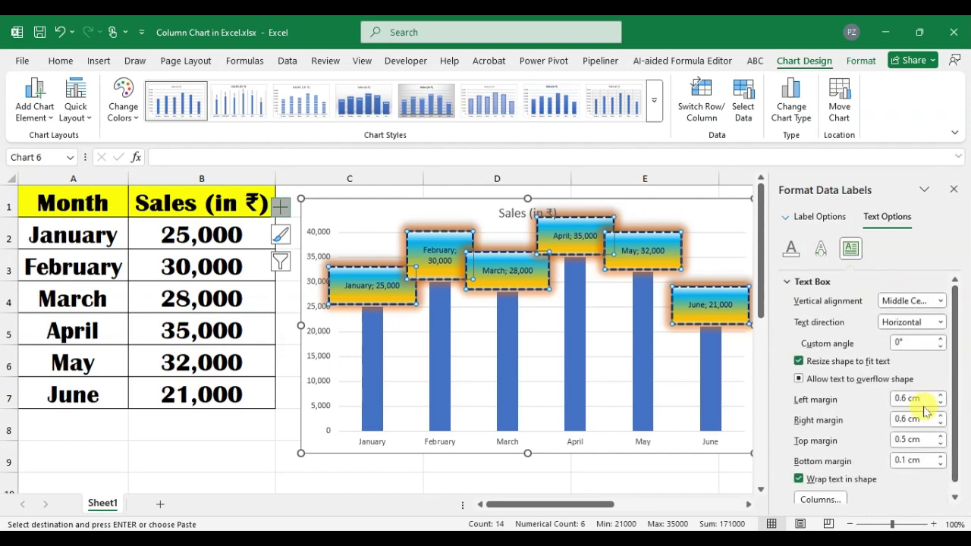
pyautogui.click(941, 396)
pyautogui.click(940, 396)
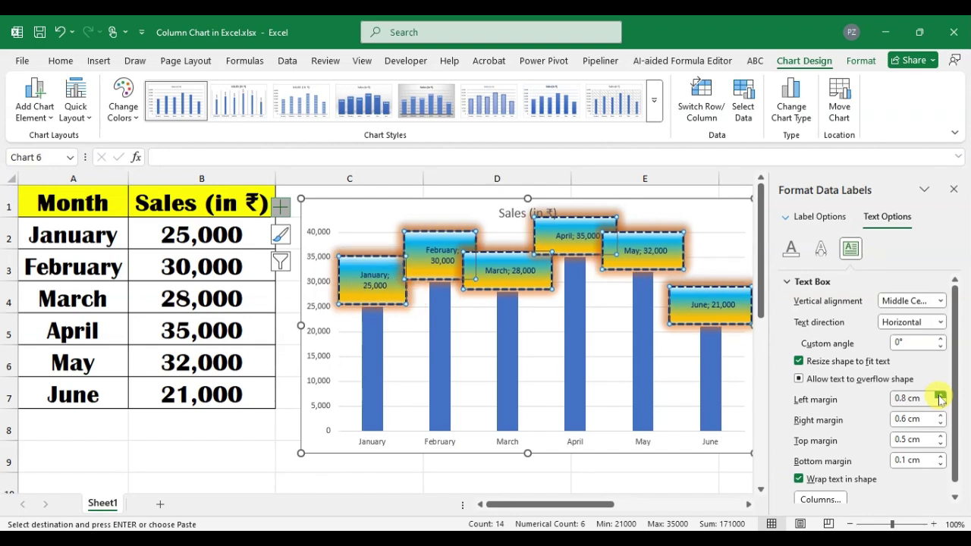
pyautogui.click(940, 403)
pyautogui.click(940, 403)
pyautogui.click(940, 403)
pyautogui.click(940, 403)
pyautogui.click(940, 403)
pyautogui.click(940, 403)
pyautogui.click(940, 403)
pyautogui.click(940, 395)
pyautogui.click(940, 395)
pyautogui.click(940, 395)
pyautogui.click(940, 395)
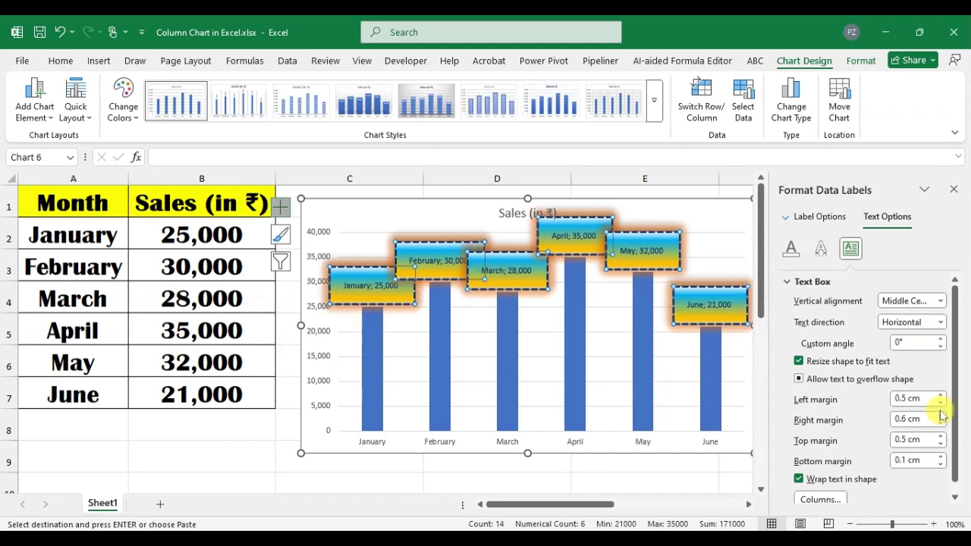
pyautogui.click(940, 402)
pyautogui.click(940, 415)
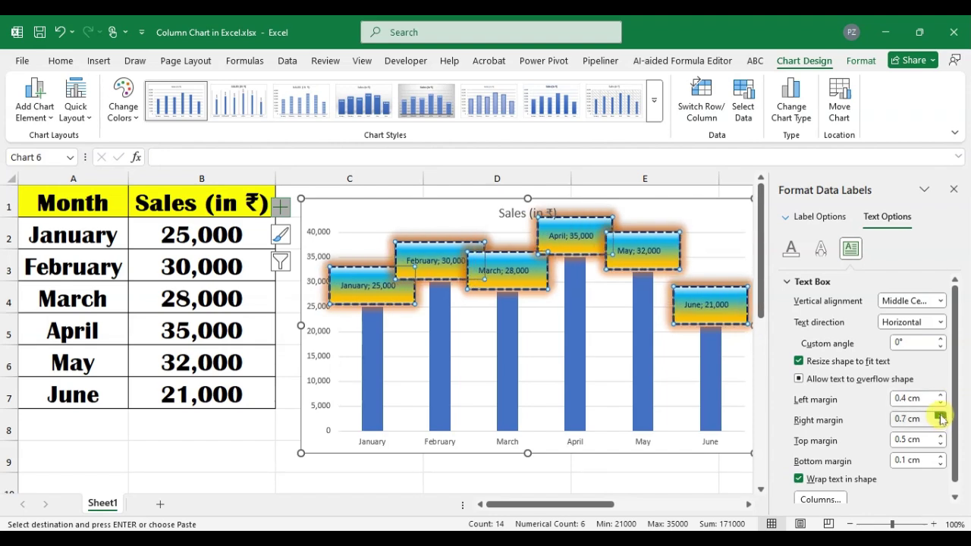
pyautogui.click(940, 424)
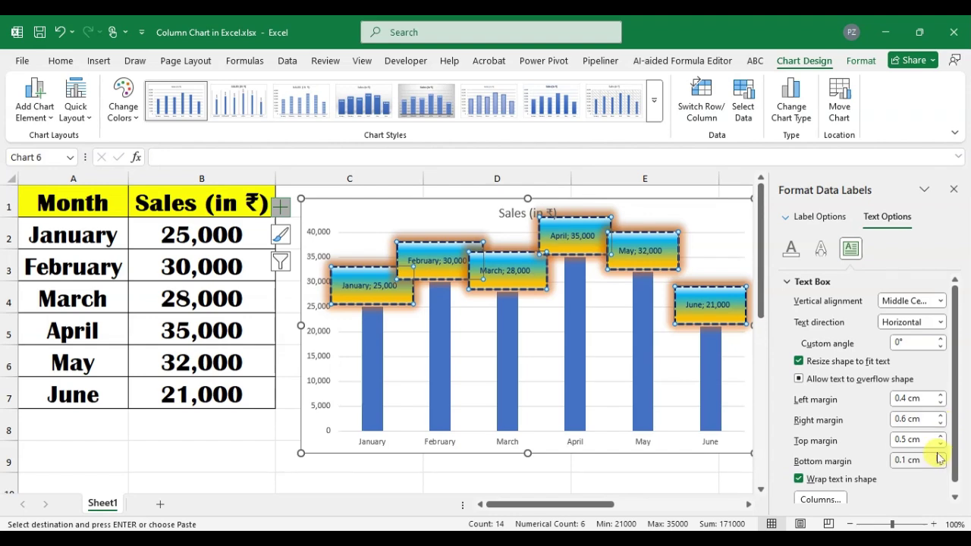
# - Set the data labels' top margin to 0.3 cm, close the label formatting options and deselect the chart
pyautogui.click(940, 436)
pyautogui.click(940, 436)
pyautogui.click(940, 444)
pyautogui.click(940, 444)
pyautogui.click(940, 445)
pyautogui.click(940, 445)
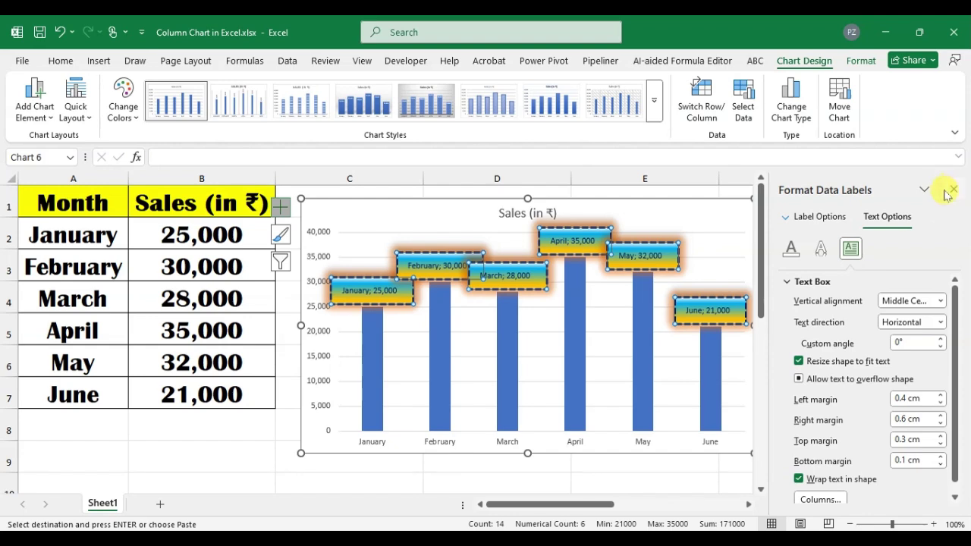
pyautogui.click(952, 189)
pyautogui.click(911, 264)
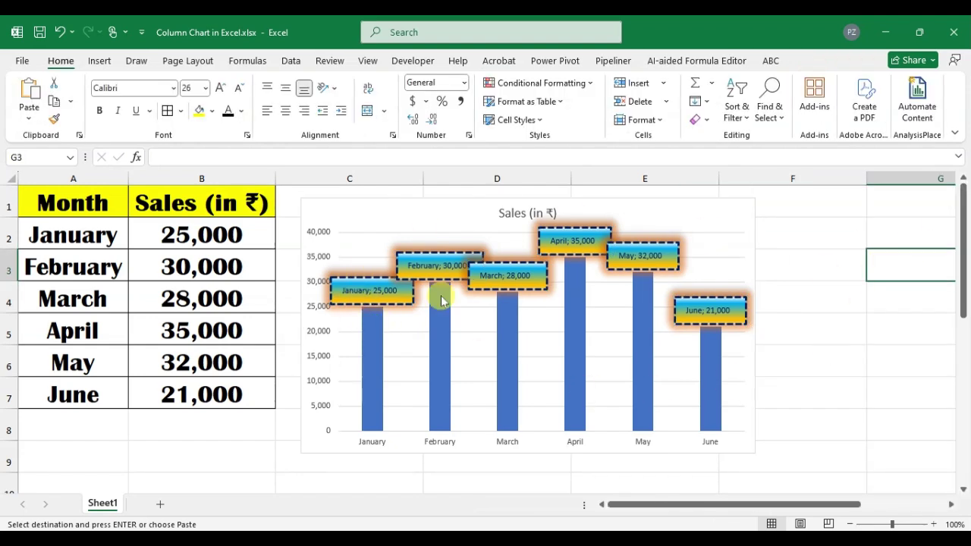